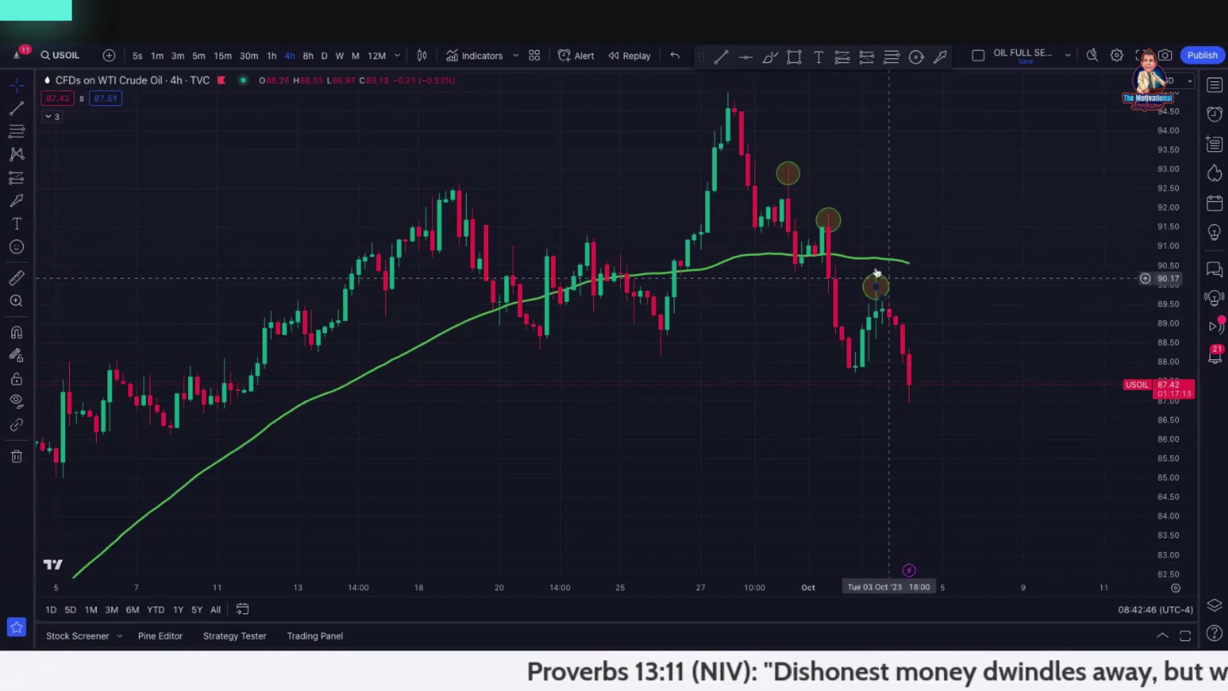
# Step: Draw a rectangle zone from 88.75 to 88.22 between 19 September and 9 October, and label it underneath "BOS - BREAK OF STRUCTURE"
pyautogui.click(794, 58)
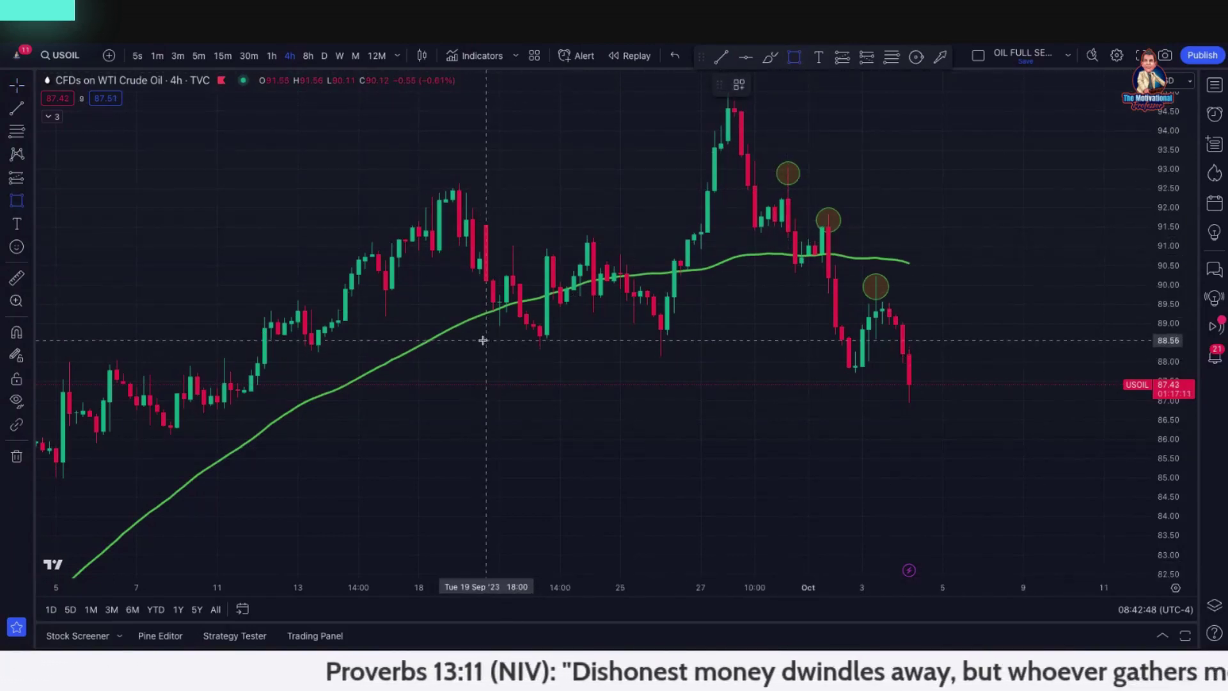
pyautogui.moveTo(488, 334)
pyautogui.mouseDown()
pyautogui.moveTo(508, 352)
pyautogui.moveTo(1043, 353)
pyautogui.mouseUp()
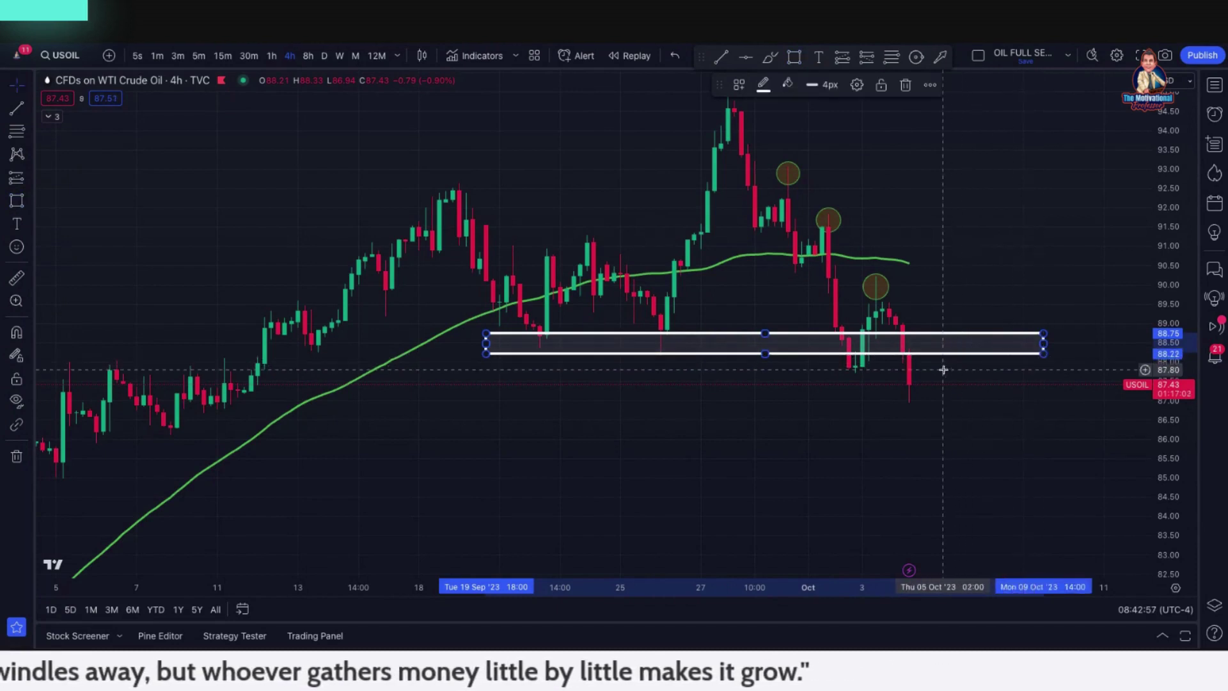
pyautogui.click(820, 59)
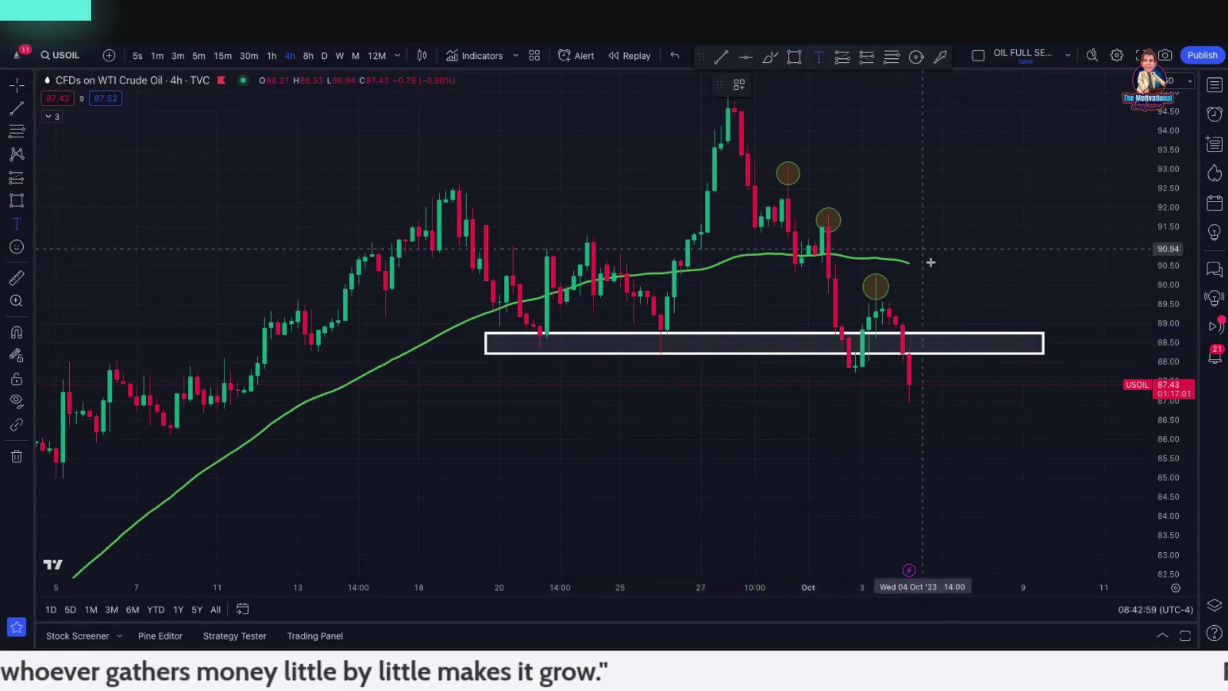
pyautogui.click(648, 364)
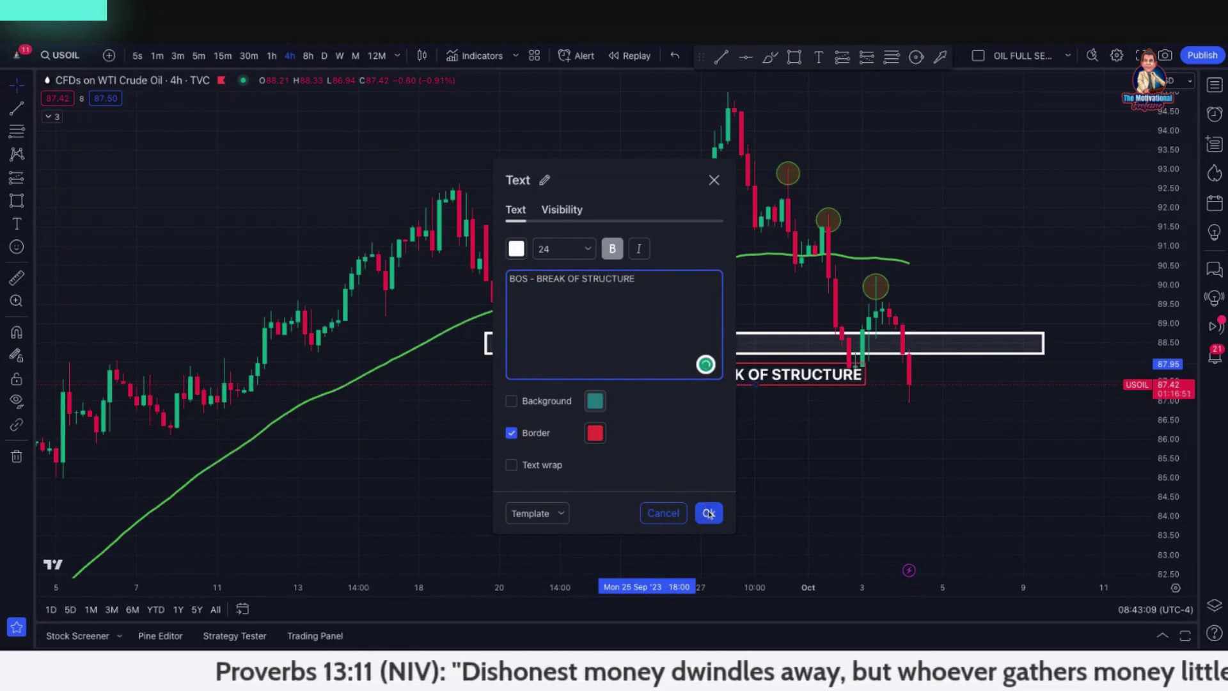
pyautogui.click(709, 514)
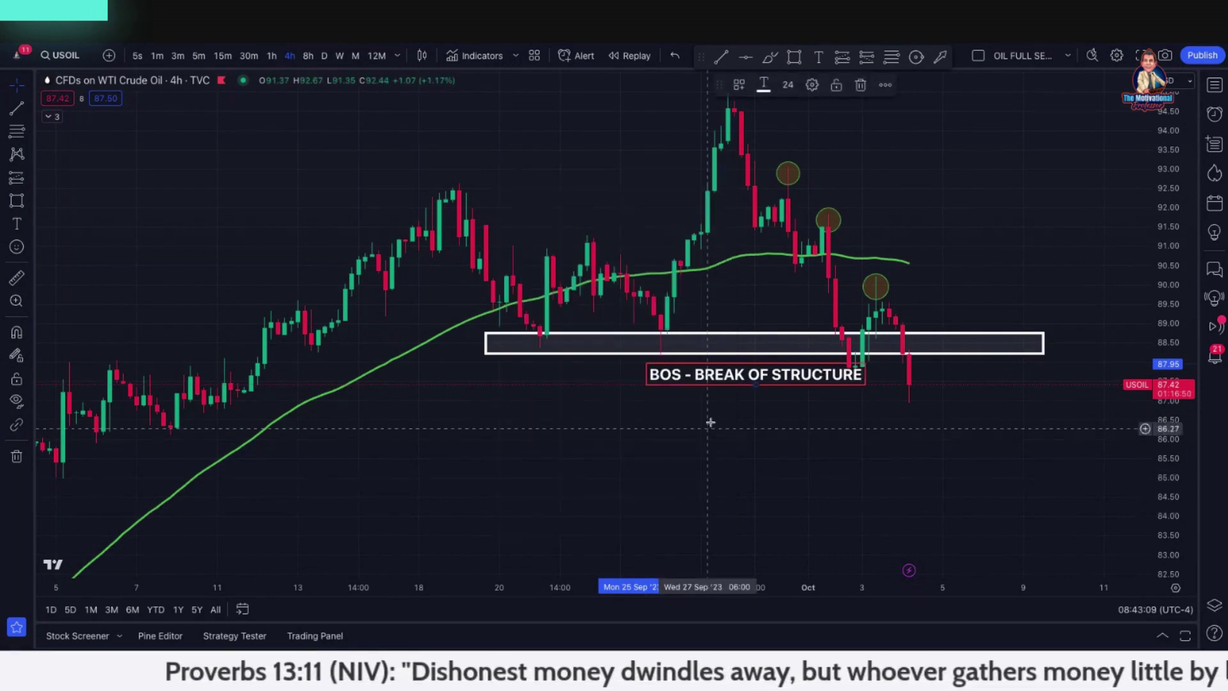
pyautogui.click(717, 378)
# Step: Extend the break-of-structure zone back to 5 September and forward into mid-October
pyautogui.scroll(-5, 790, 438)
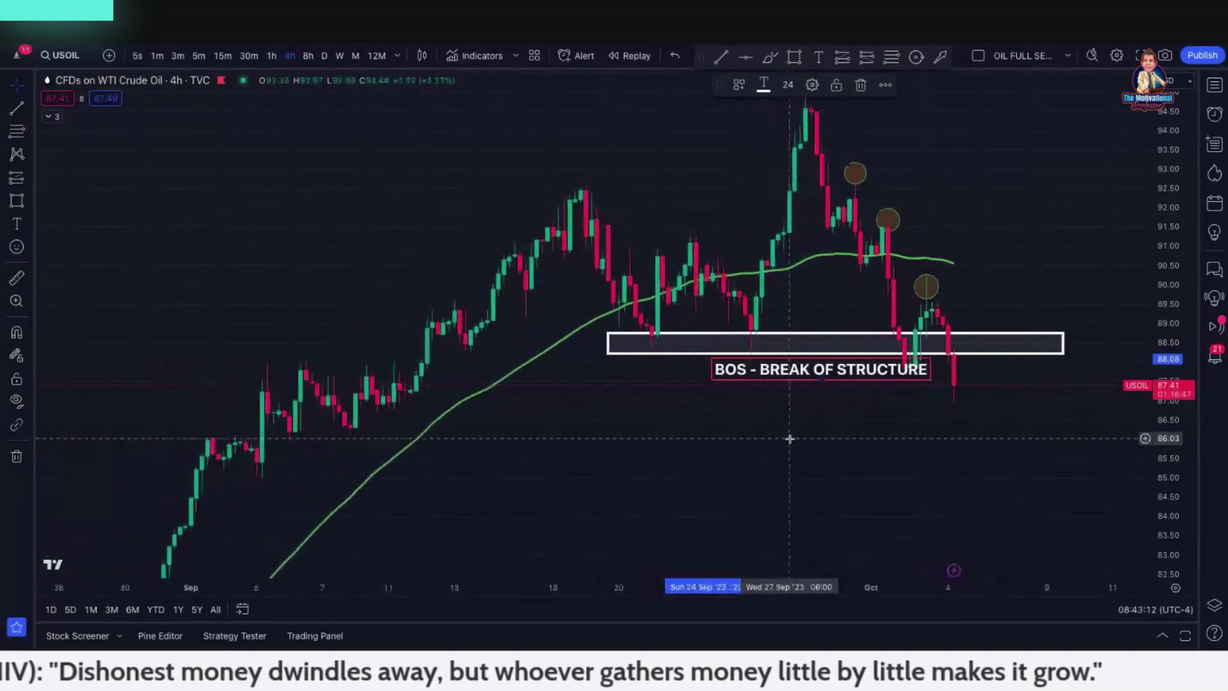
pyautogui.scroll(-5, 978, 458)
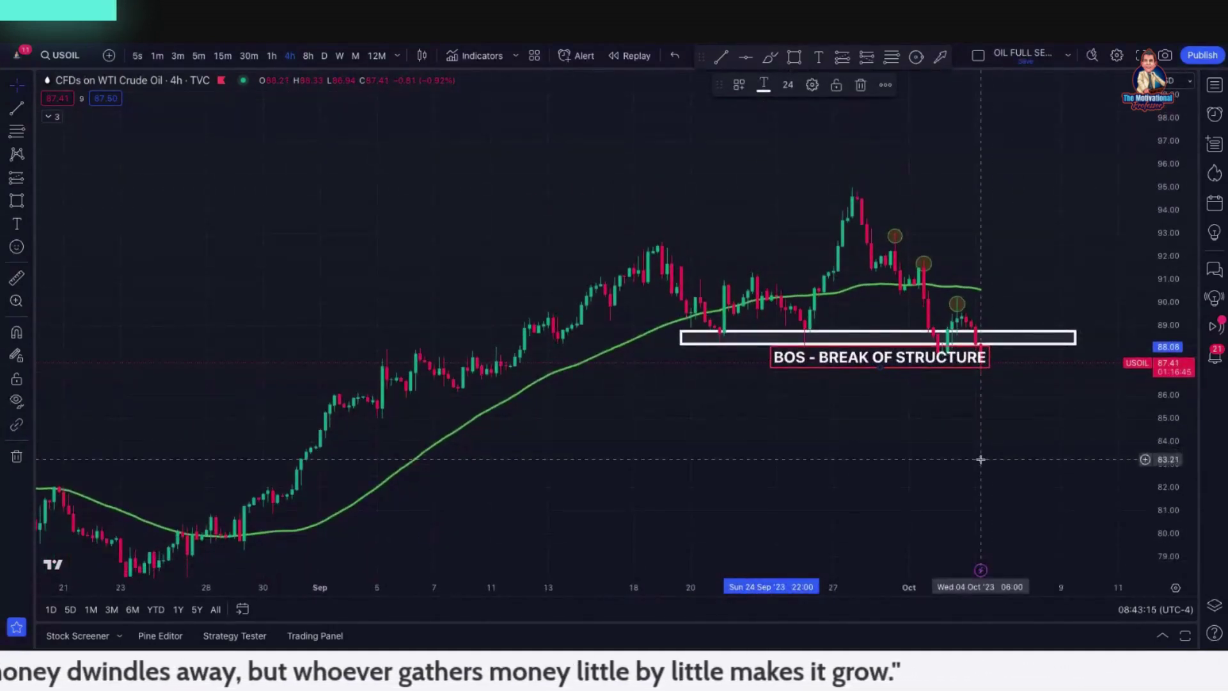
pyautogui.hscroll(5, 961, 459)
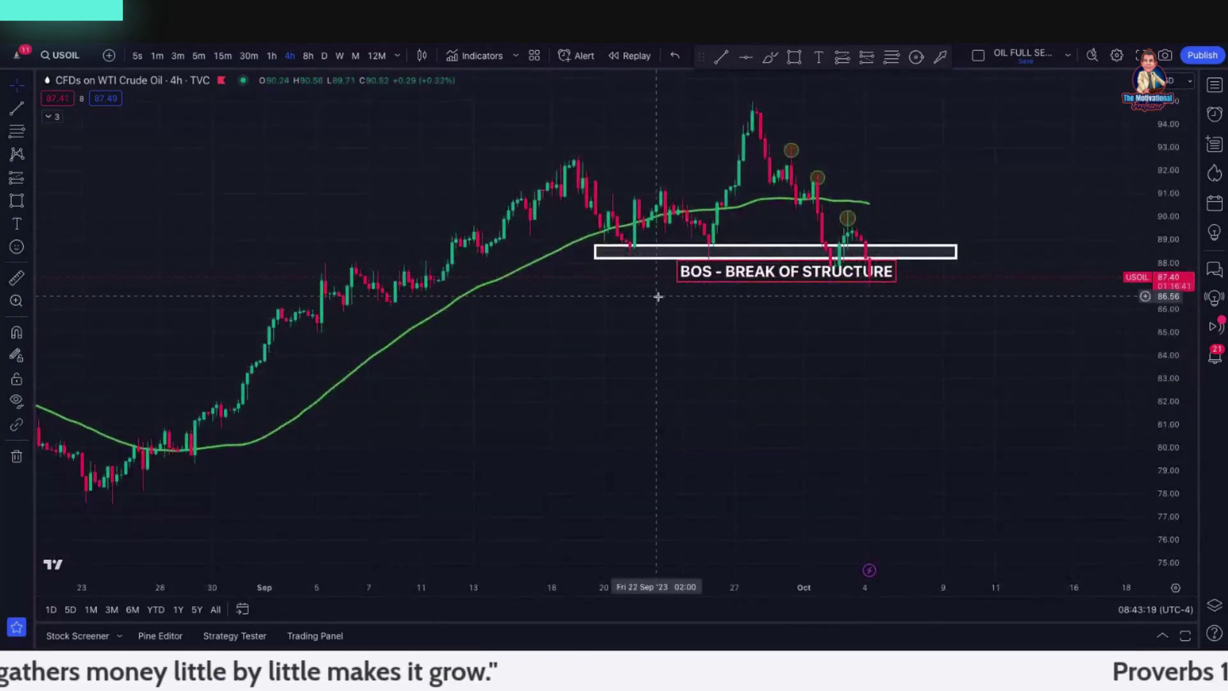
pyautogui.click(596, 251)
pyautogui.moveTo(597, 252); pyautogui.dragTo(330, 252)
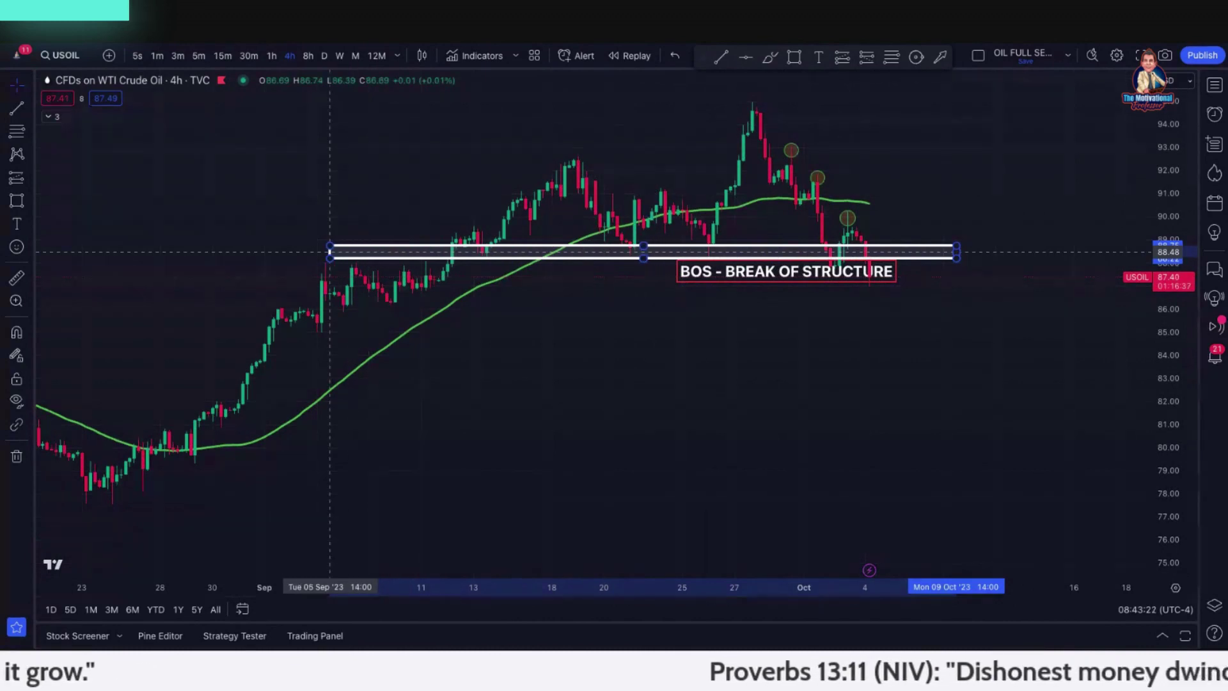
pyautogui.moveTo(956, 252); pyautogui.dragTo(1060, 252)
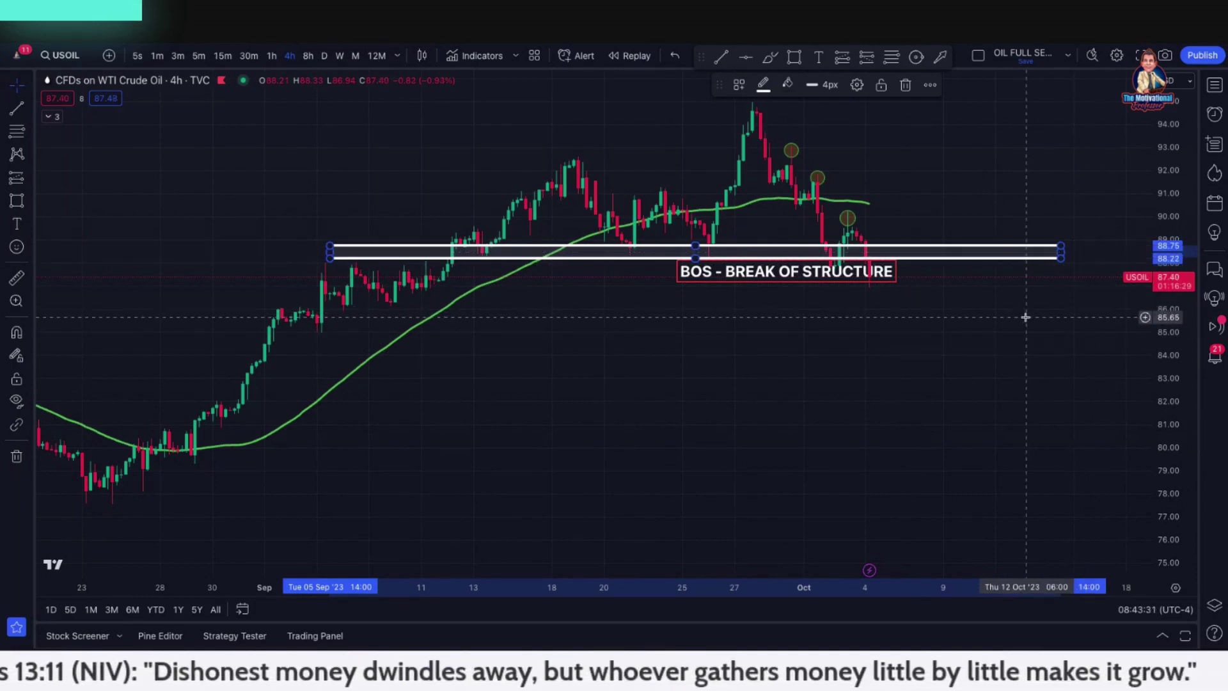
# Step: Draw a second rectangle zone from 86.21 to 85.78, starting on 1 September and reaching mid-October
pyautogui.scroll(3, 1025, 317)
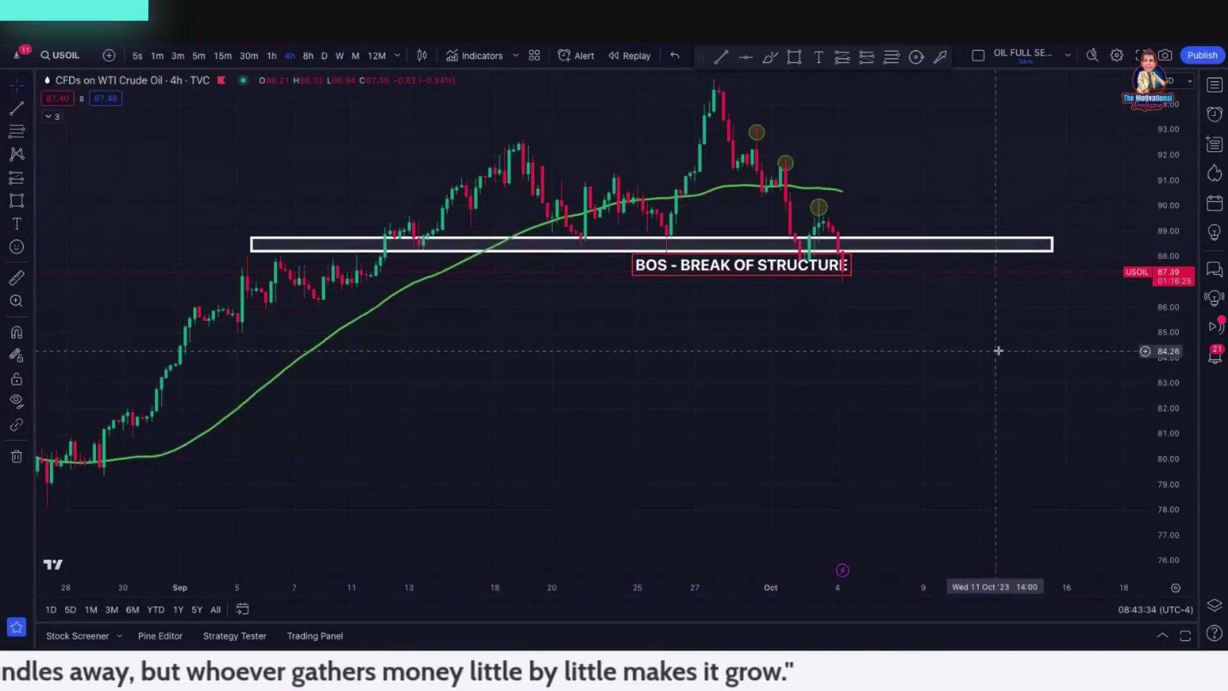
pyautogui.moveTo(1037, 350); pyautogui.dragTo(1009, 359)
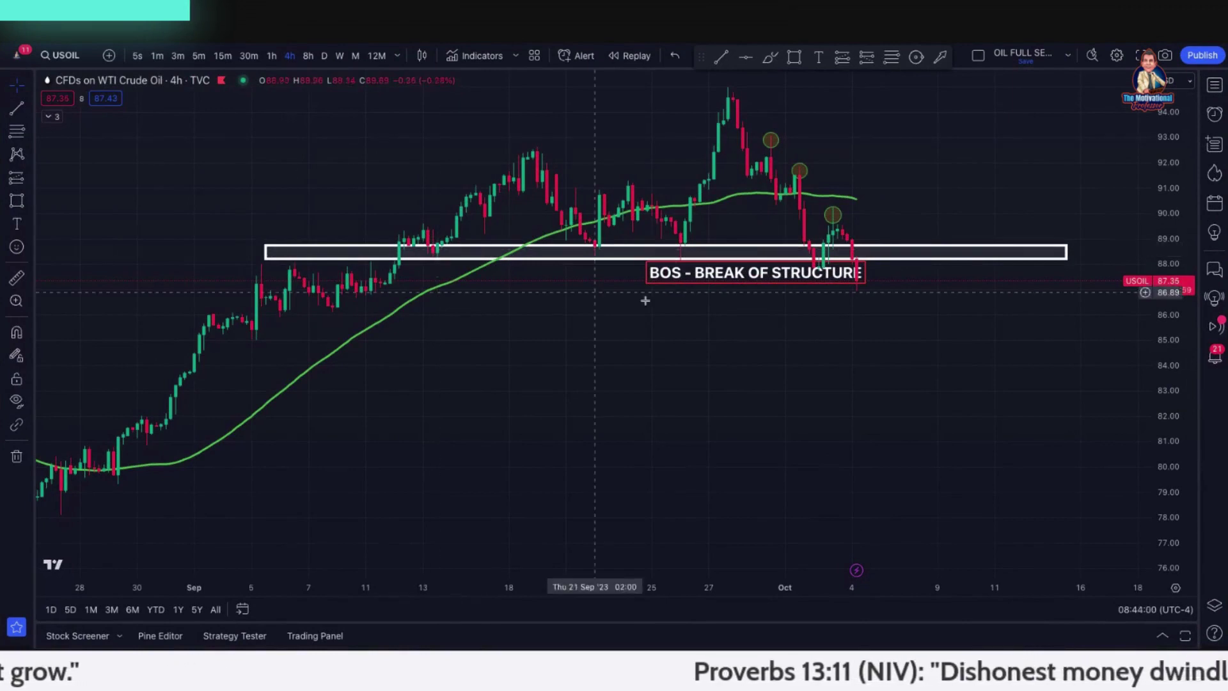
pyautogui.scroll(-5, 857, 314)
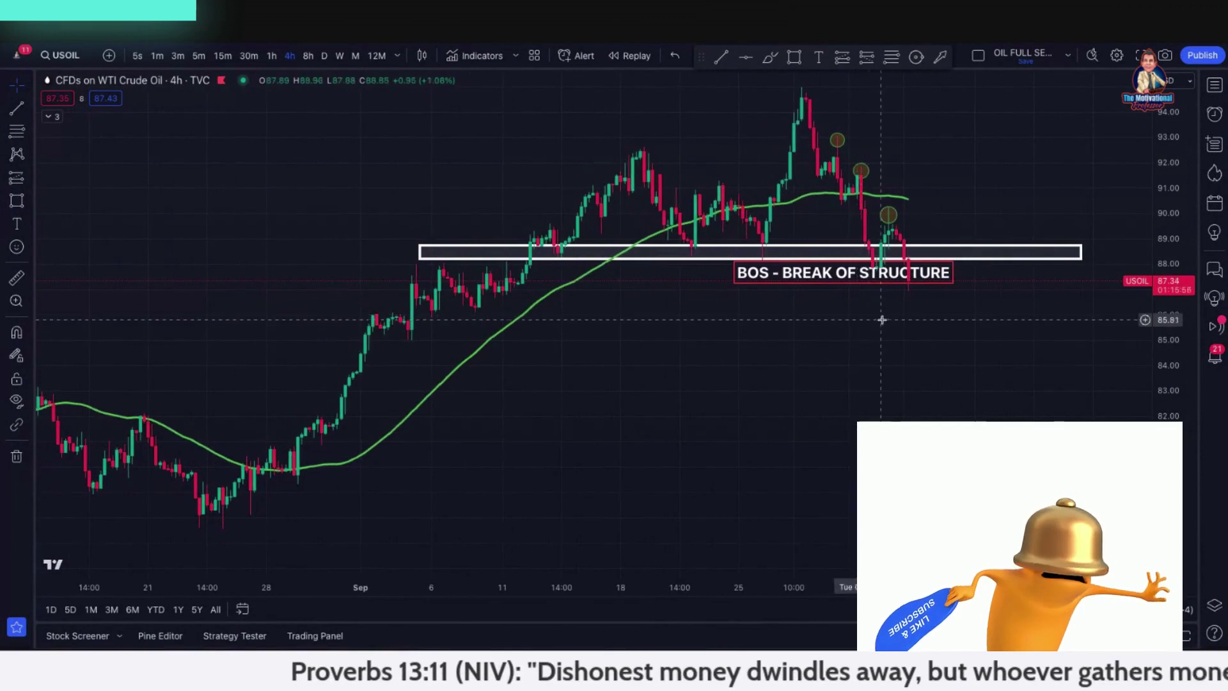
pyautogui.scroll(-2, 882, 322)
pyautogui.click(794, 56)
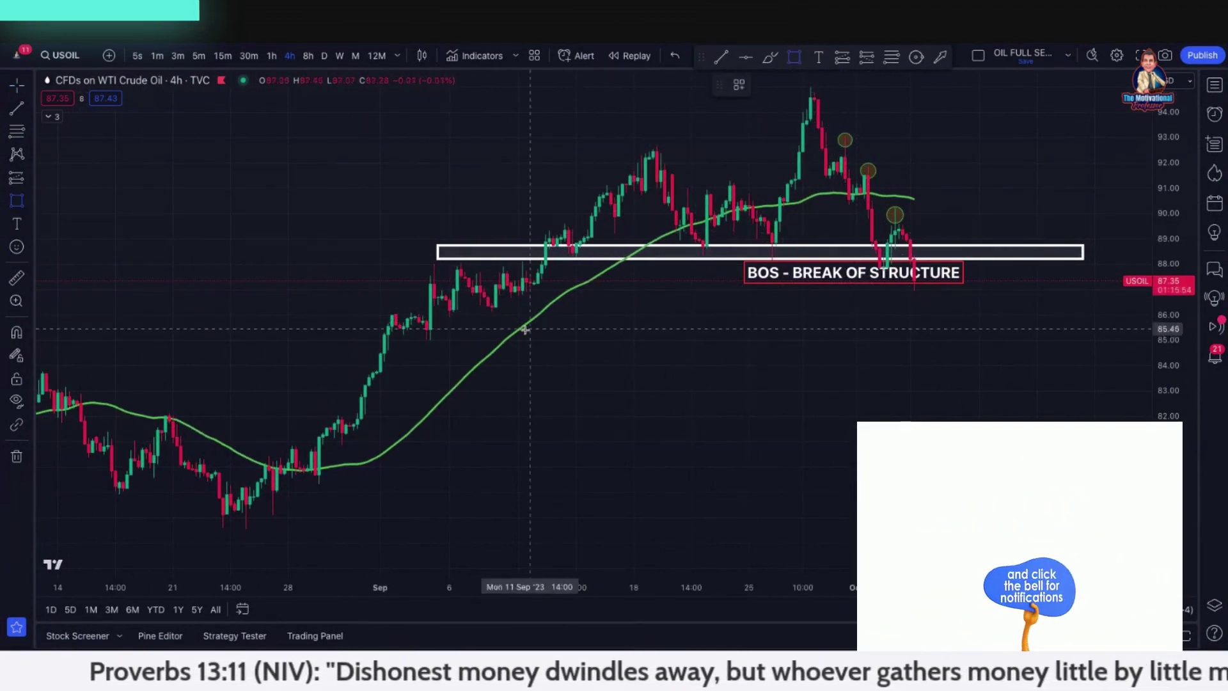
pyautogui.moveTo(384, 310)
pyautogui.mouseDown()
pyautogui.moveTo(727, 329)
pyautogui.moveTo(1115, 318)
pyautogui.moveTo(1095, 321)
pyautogui.mouseUp()
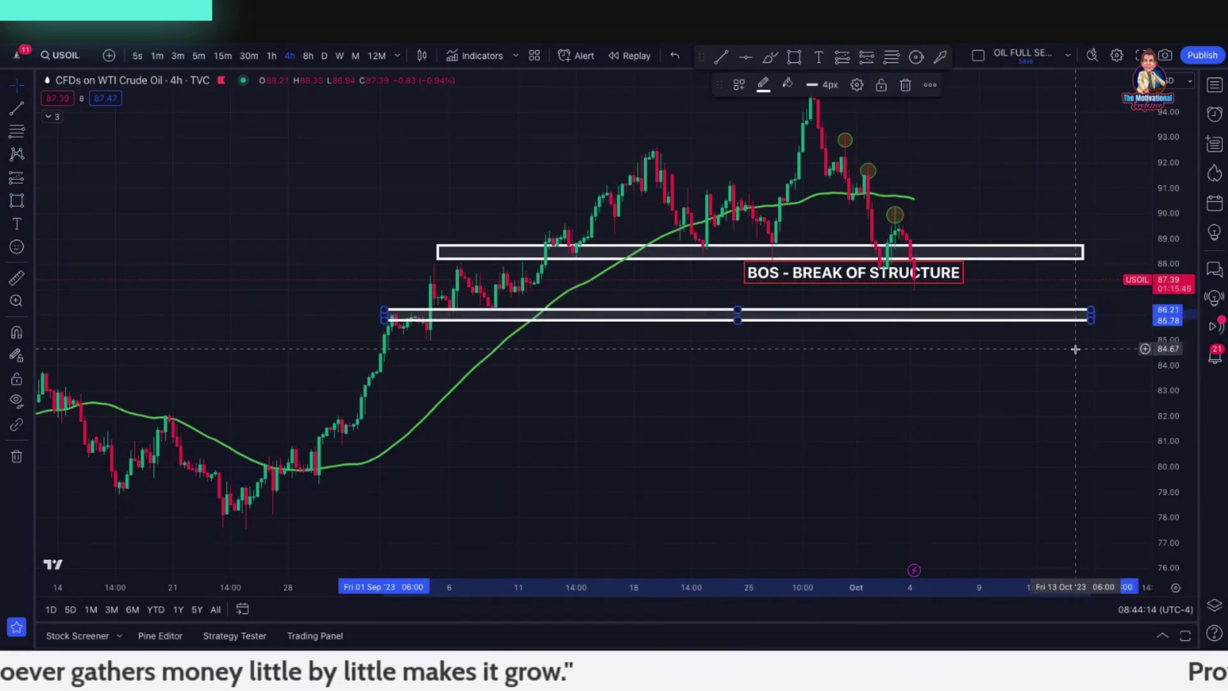
# Step: Add a white arrow below the lower zone pointing back in time, from 22 September to 12 September at about 84.5
pyautogui.scroll(2, 1075, 349)
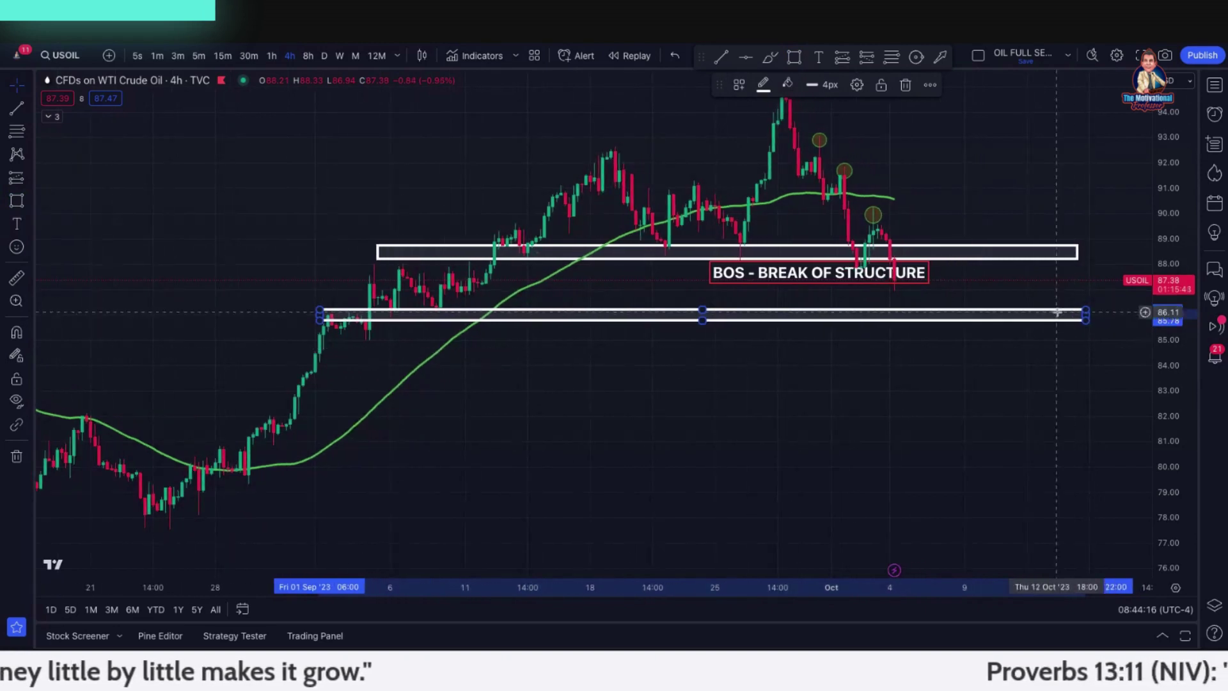
pyautogui.click(940, 57)
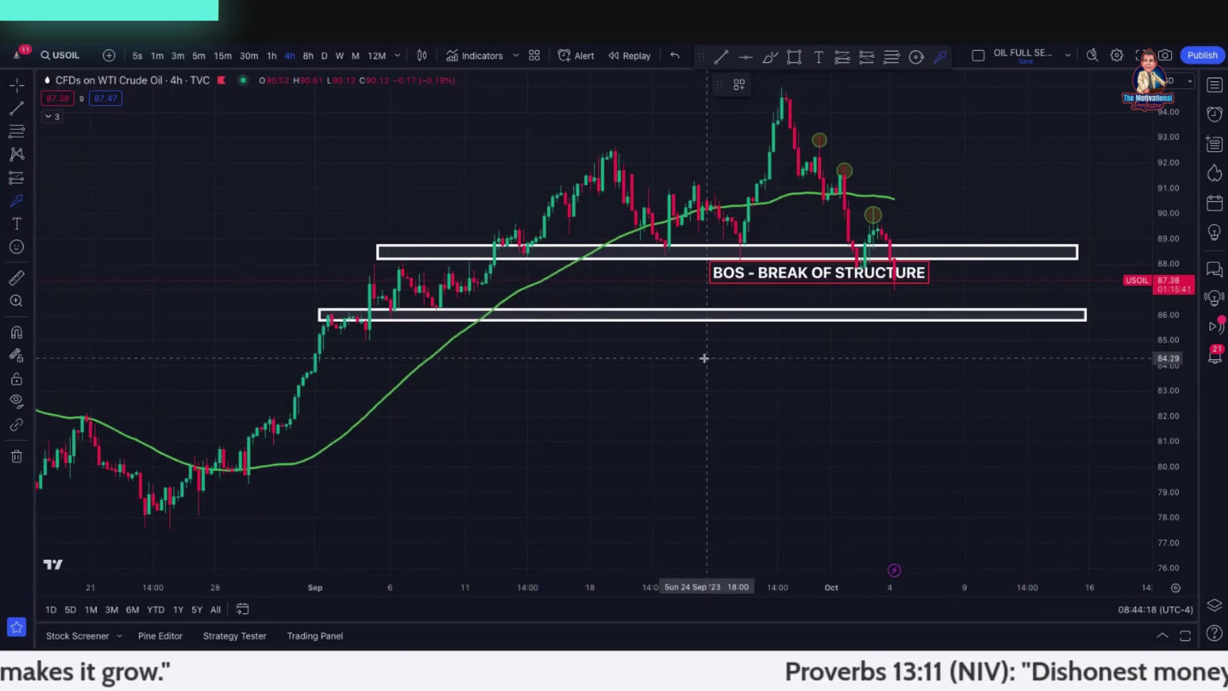
pyautogui.moveTo(704, 358)
pyautogui.mouseDown()
pyautogui.moveTo(411, 296)
pyautogui.moveTo(440, 323)
pyautogui.moveTo(407, 311)
pyautogui.moveTo(436, 310)
pyautogui.moveTo(371, 321)
pyautogui.moveTo(1132, 314)
pyautogui.mouseUp()
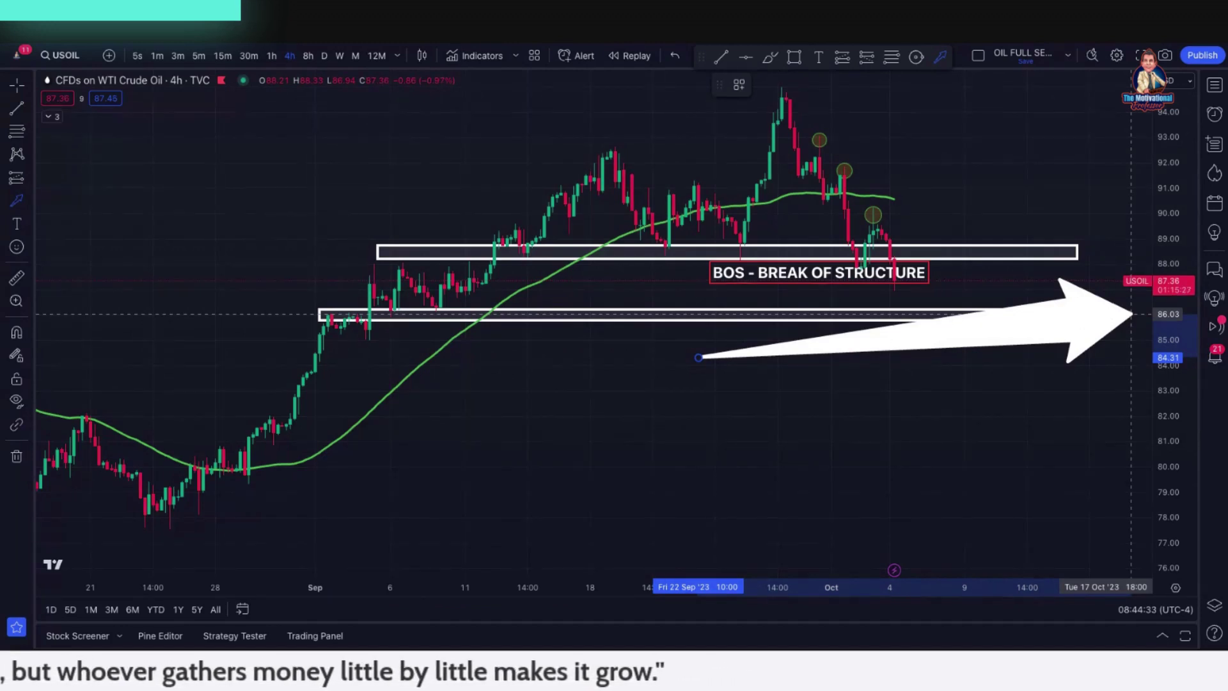
pyautogui.moveTo(1132, 313); pyautogui.dragTo(1031, 326)
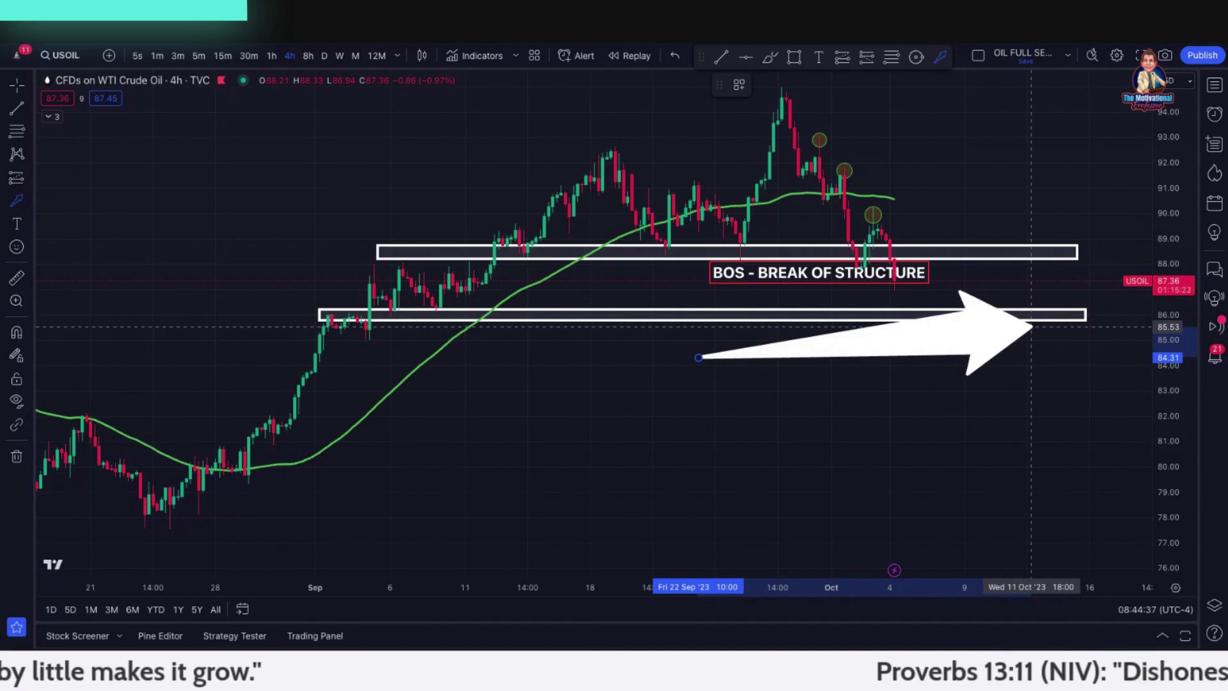
pyautogui.moveTo(1031, 327)
pyautogui.mouseDown()
pyautogui.moveTo(740, 321)
pyautogui.moveTo(496, 285)
pyautogui.moveTo(495, 353)
pyautogui.mouseUp()
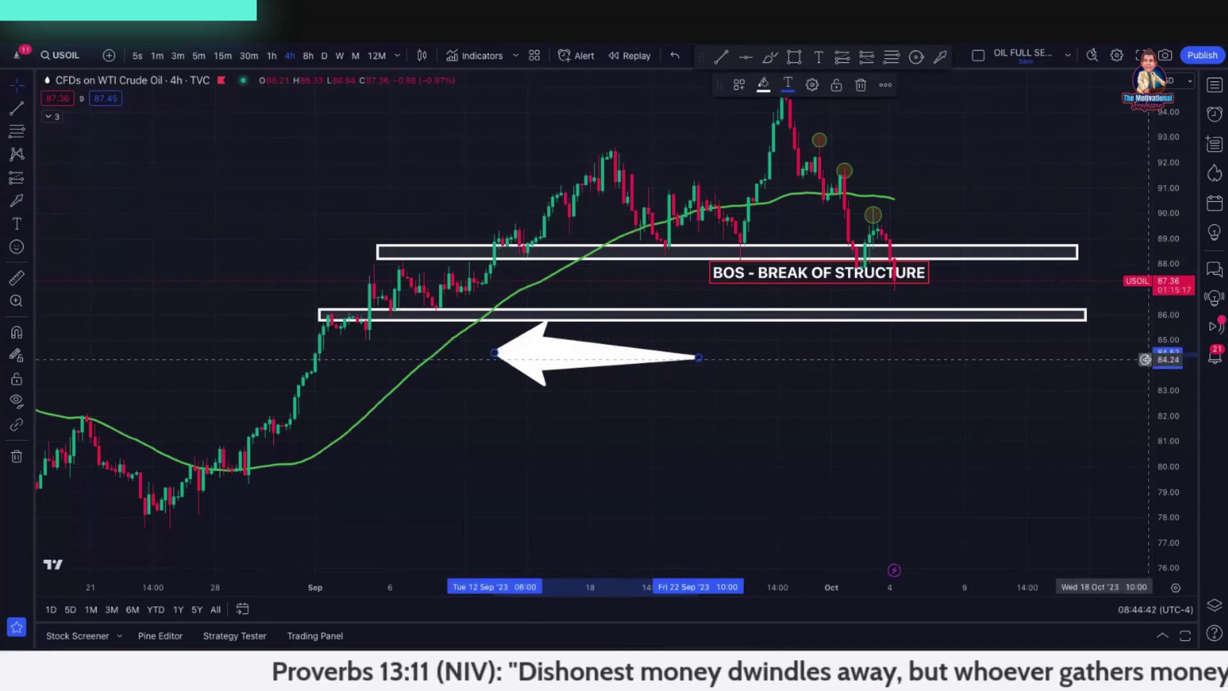
# Step: Place a horizontal line at 86.94, at the low of the latest candle between the two zones
pyautogui.moveTo(1167, 360); pyautogui.dragTo(1167, 317)
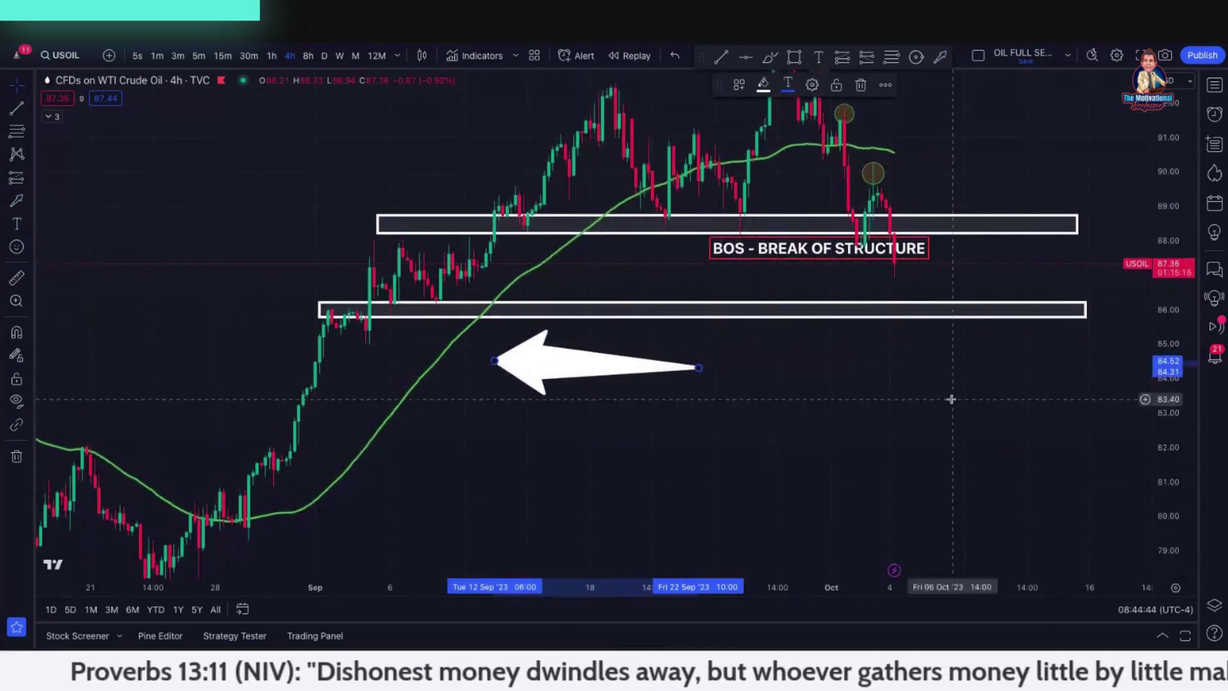
pyautogui.moveTo(951, 399)
pyautogui.mouseDown()
pyautogui.moveTo(874, 452)
pyautogui.moveTo(872, 484)
pyautogui.mouseUp()
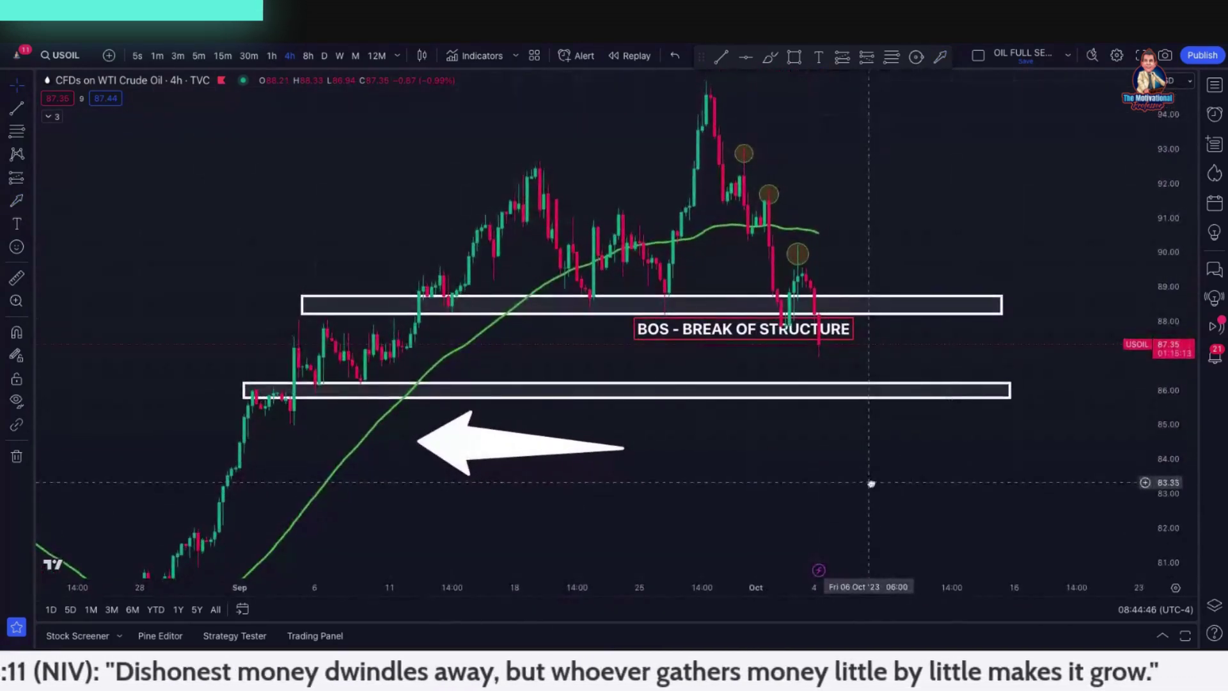
pyautogui.click(746, 56)
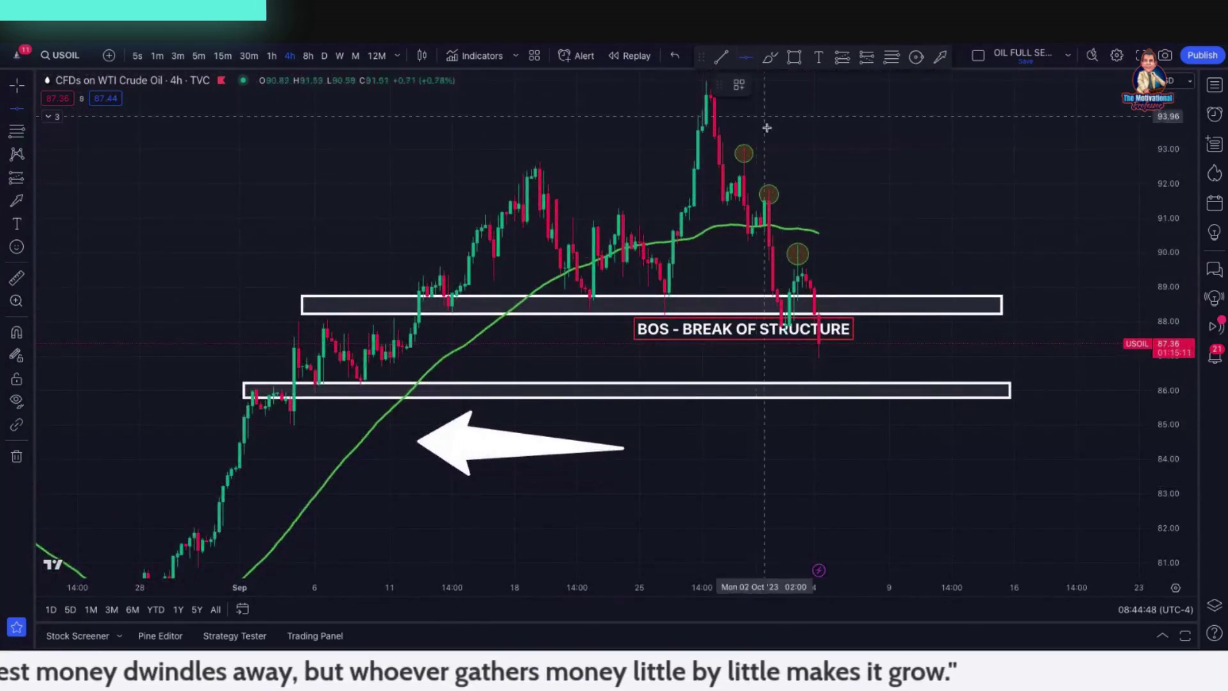
pyautogui.click(879, 358)
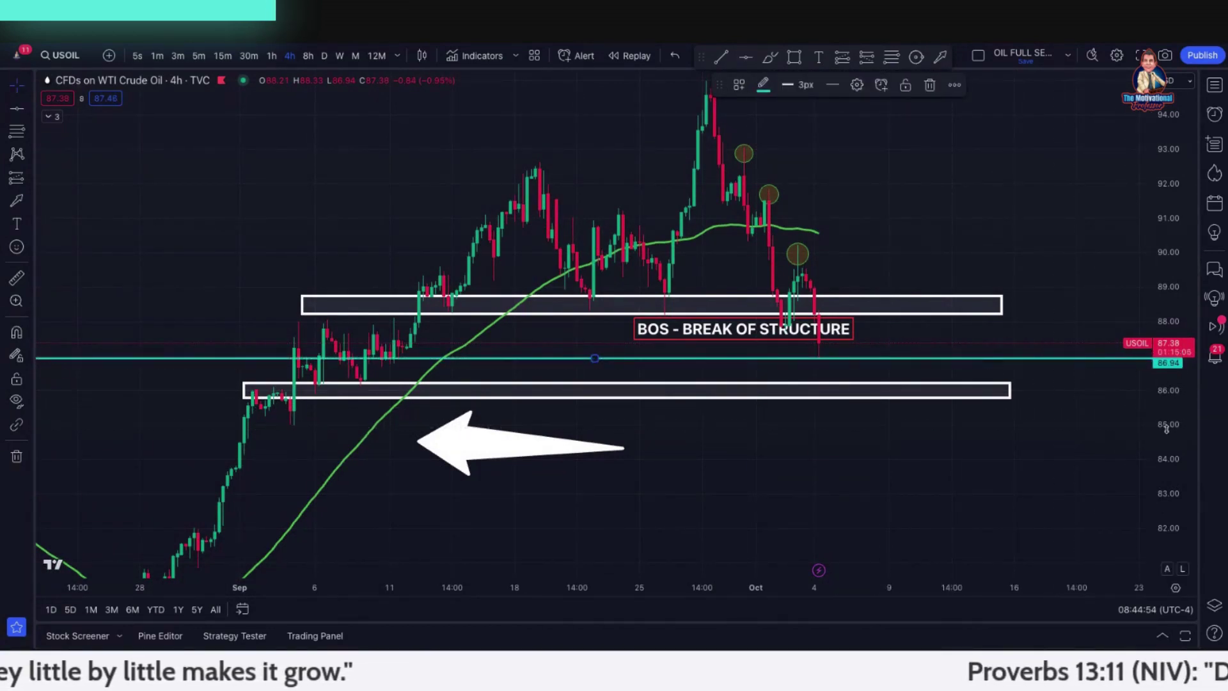
# Step: Draw a thin rectangle zone around the 86.94 line, running from 5 September past the latest candle
pyautogui.moveTo(1166, 436); pyautogui.dragTo(1167, 421)
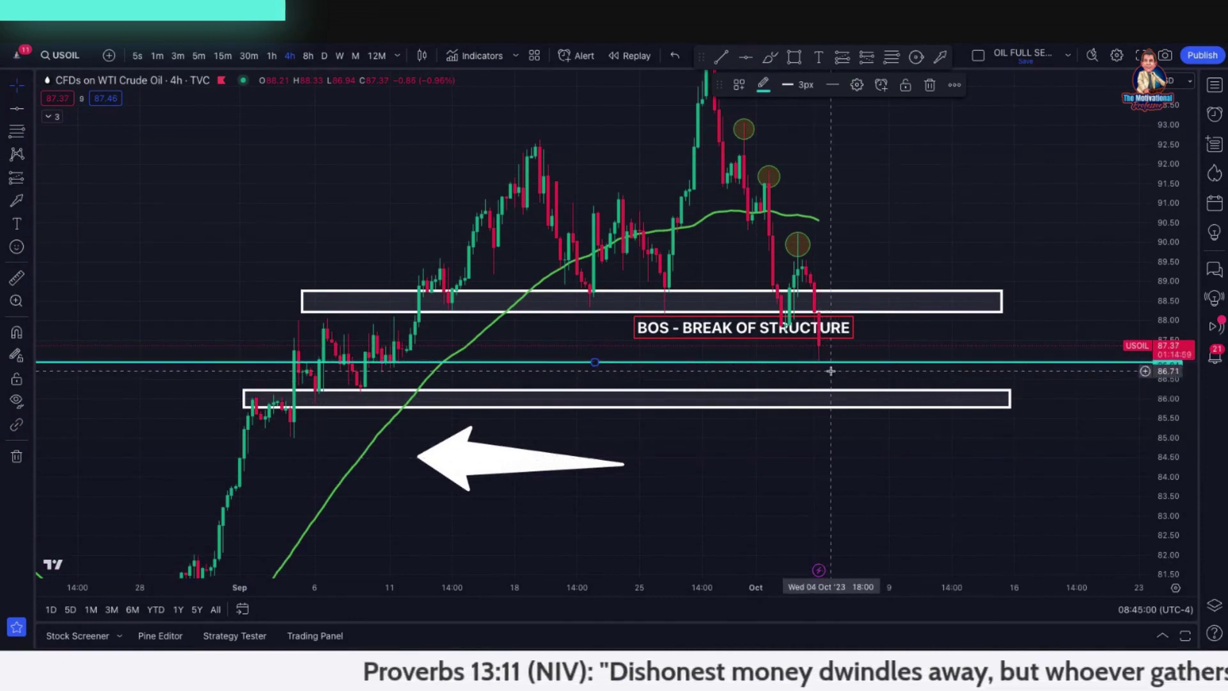
pyautogui.click(792, 61)
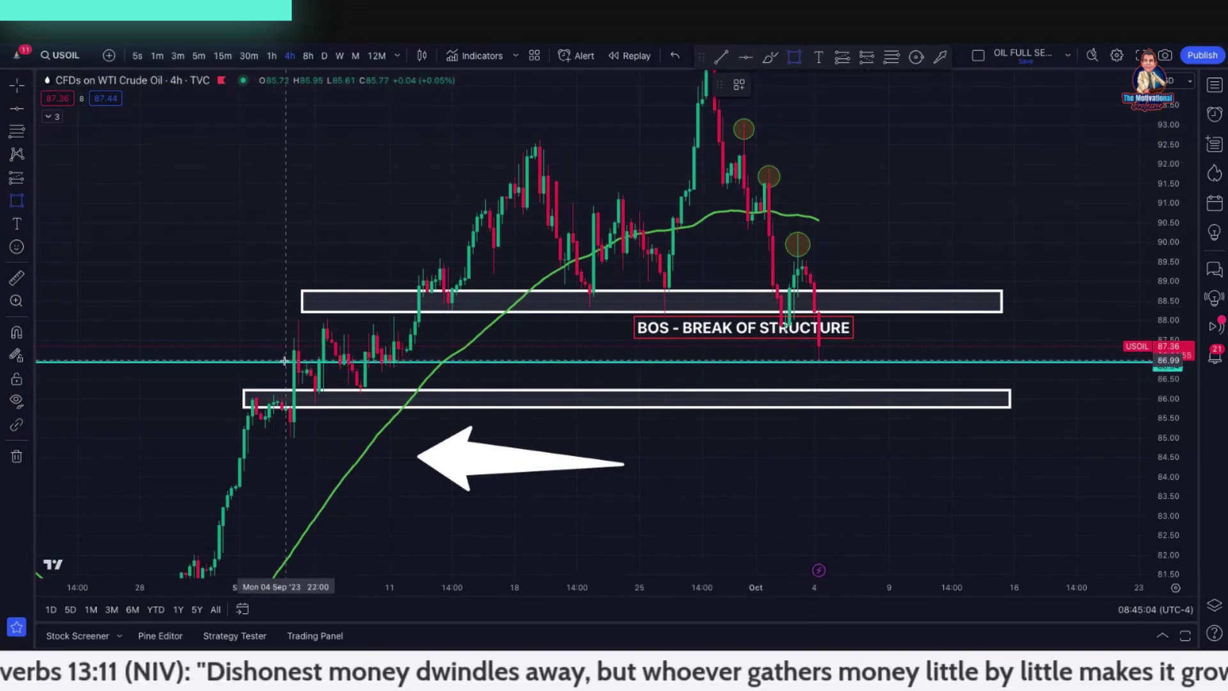
pyautogui.moveTo(294, 360)
pyautogui.mouseDown()
pyautogui.moveTo(406, 376)
pyautogui.moveTo(1074, 378)
pyautogui.moveTo(1139, 366)
pyautogui.mouseUp()
pyautogui.click(915, 491)
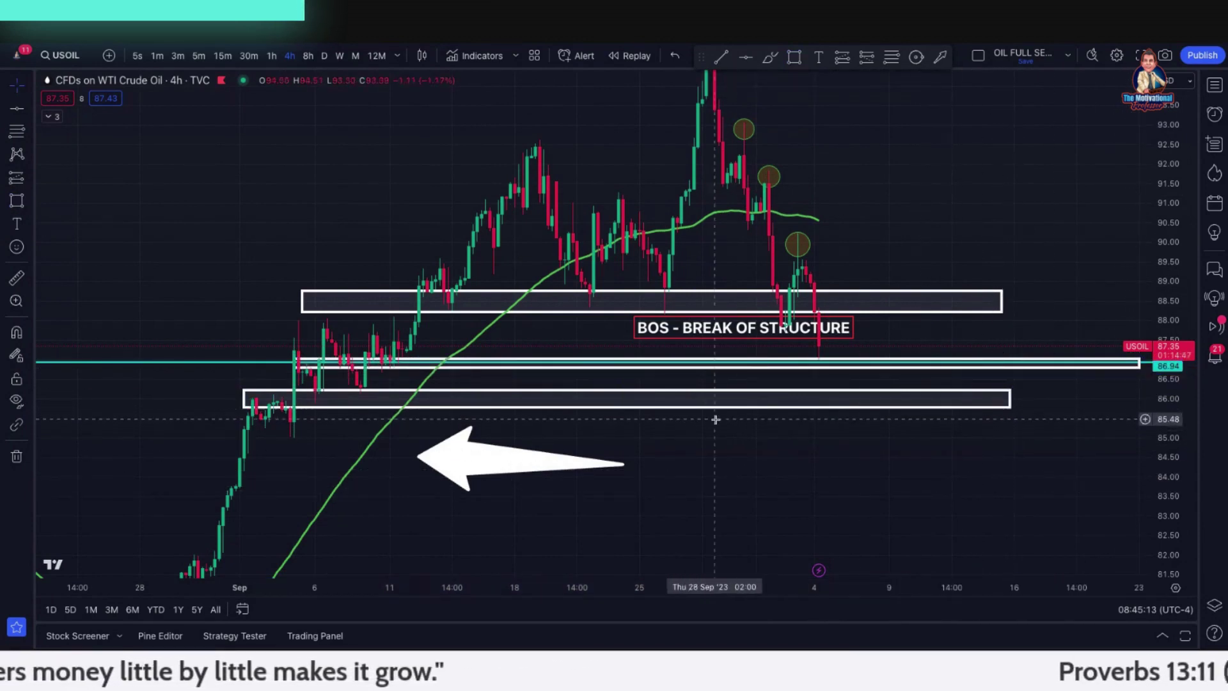
# Step: Raise the lowest zone's bottom edge to about 85.9 and extend its end to line up with the thin zone above
pyautogui.moveTo(627, 407); pyautogui.dragTo(628, 401)
pyautogui.moveTo(1009, 395); pyautogui.dragTo(1110, 396)
pyautogui.click(1100, 433)
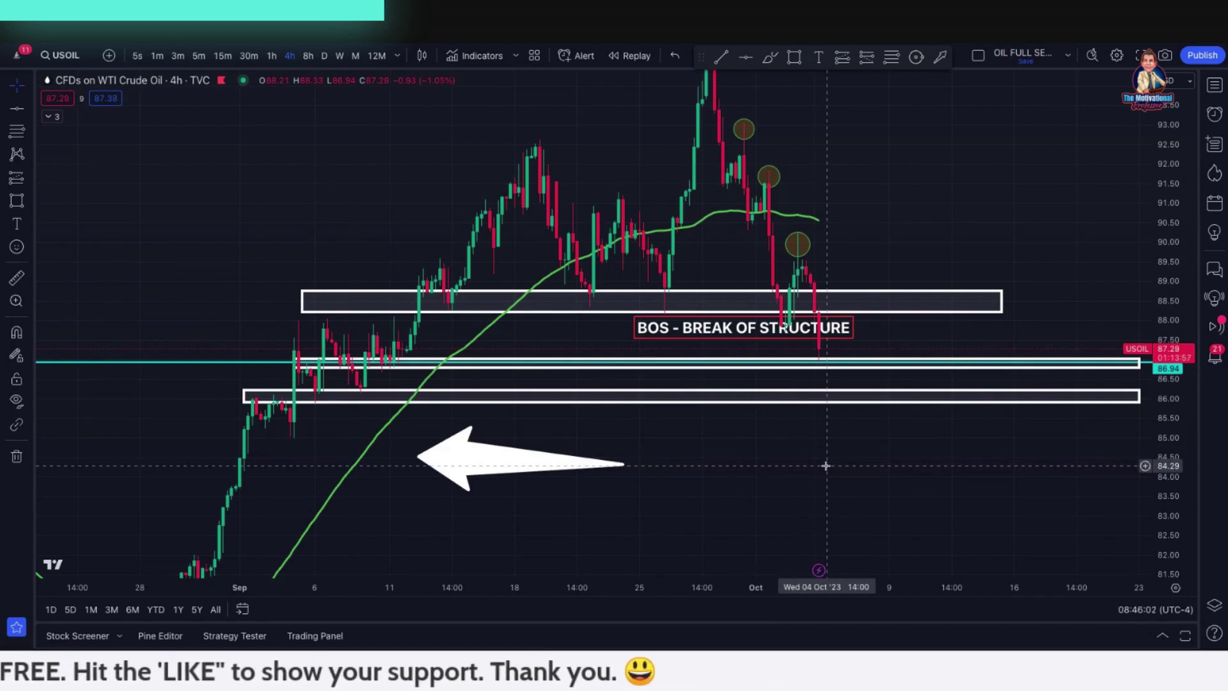
# Step: Switch the USOIL chart from the 4-hour to the 1-hour timeframe
pyautogui.scroll(3, 826, 465)
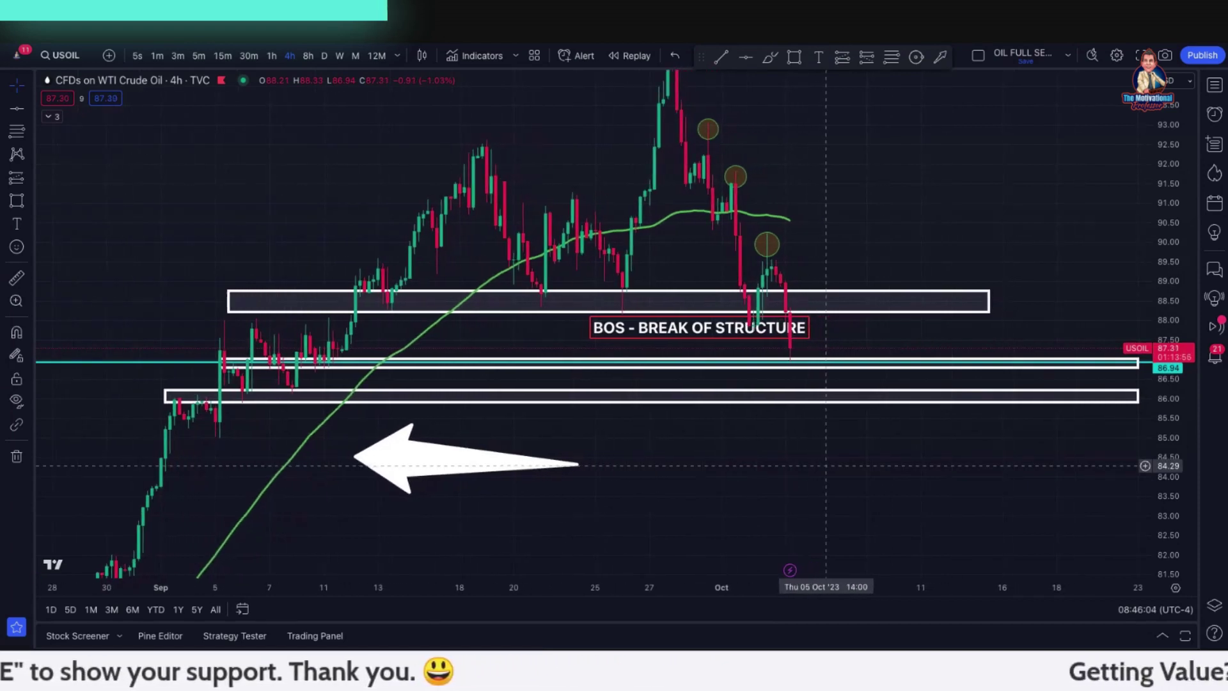
pyautogui.scroll(3, 826, 466)
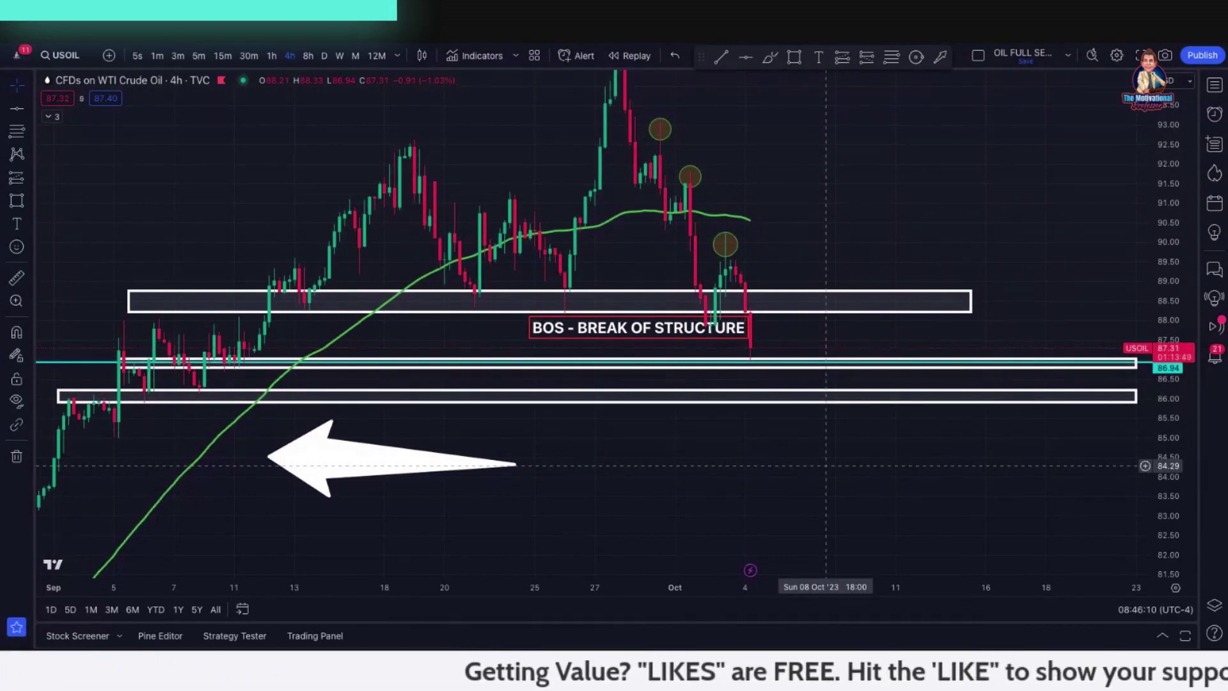
pyautogui.scroll(1, 826, 466)
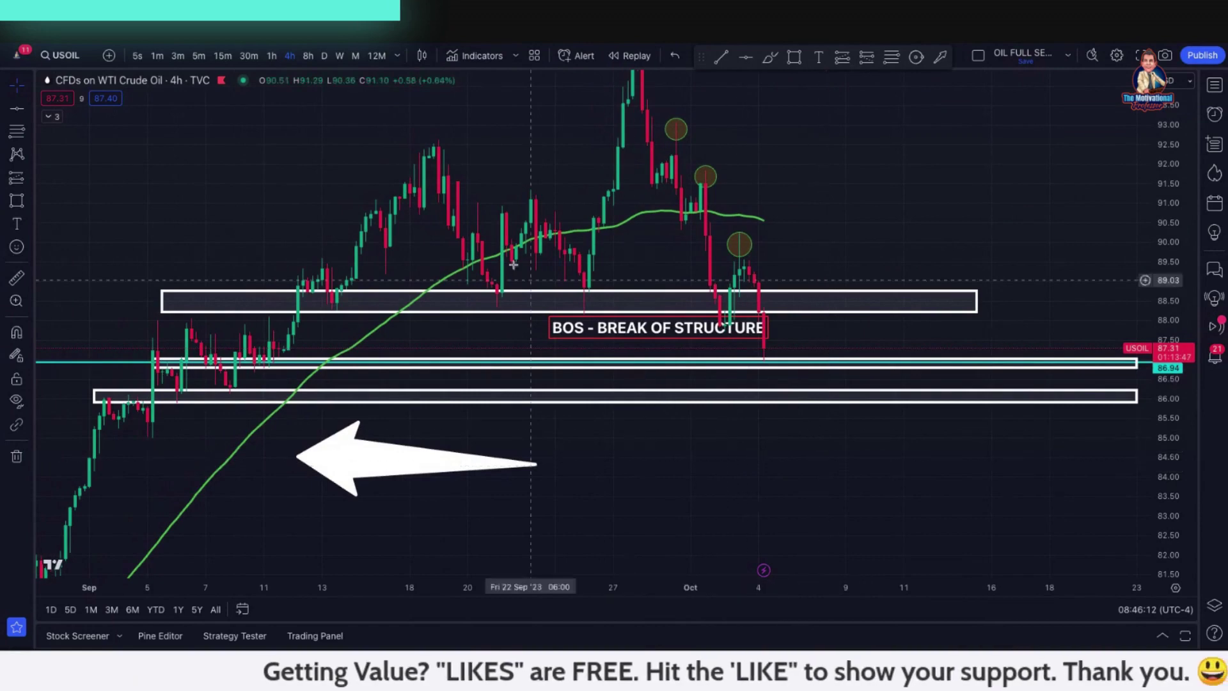
pyautogui.click(272, 56)
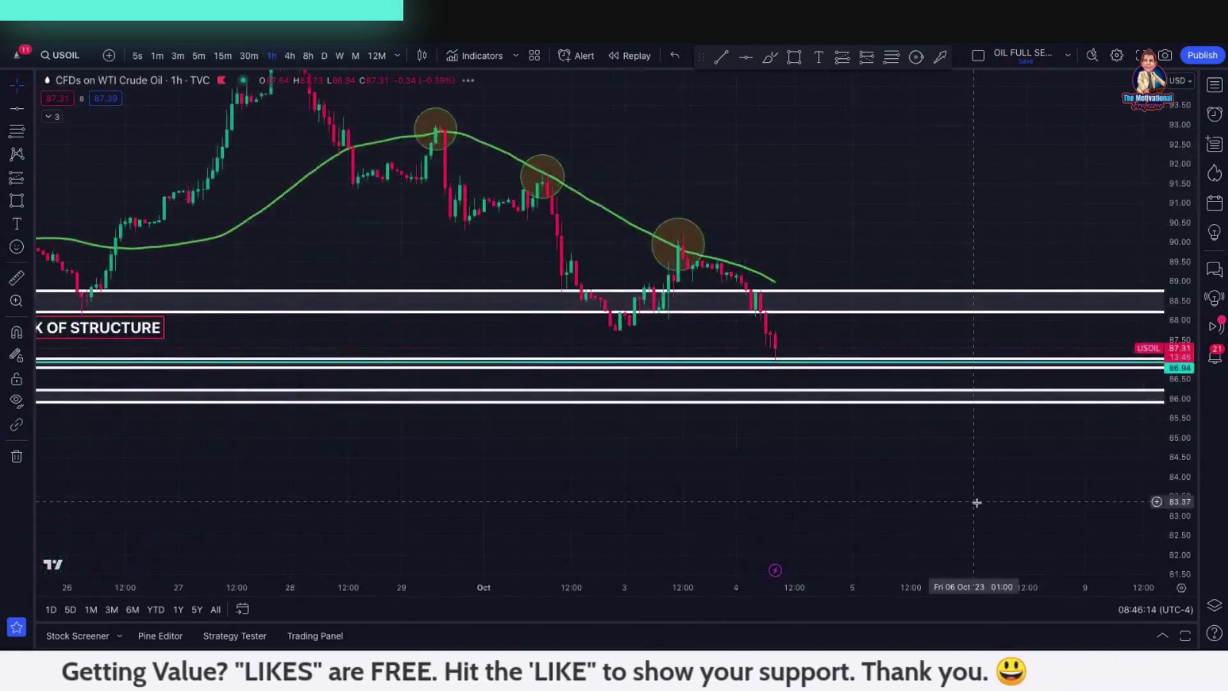
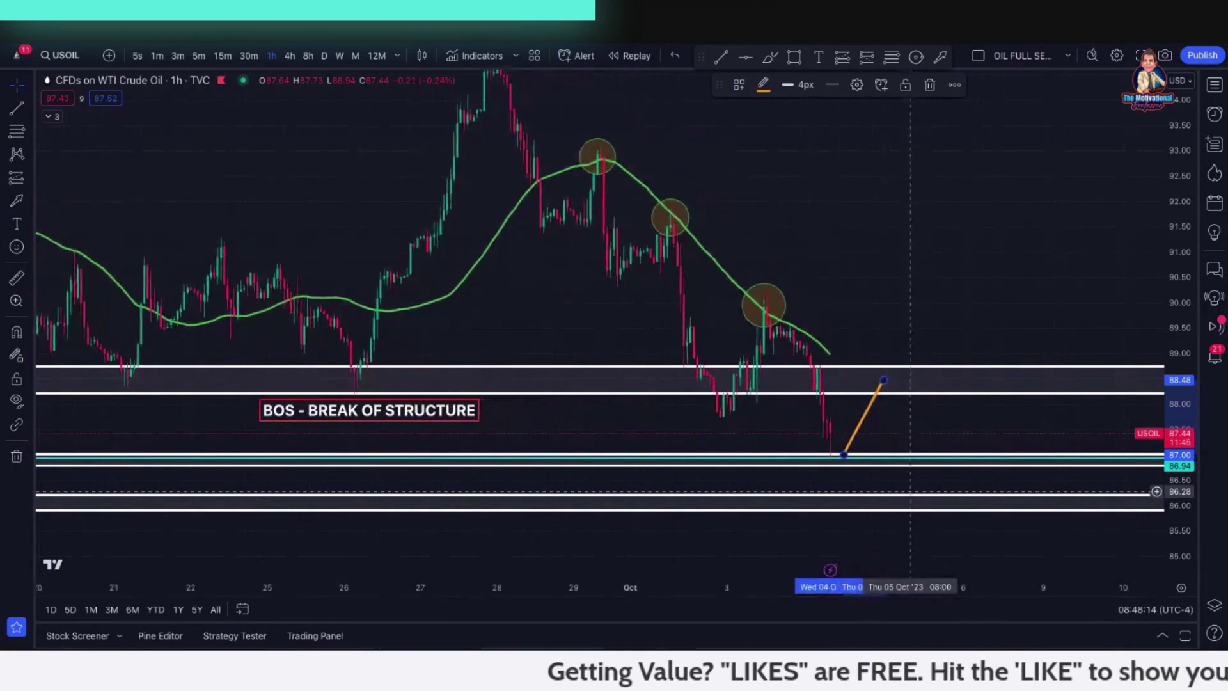
# Step: Sketch the moving average's projected path in orange down into the break-of-structure zone, and circle its meeting point with the rising line
pyautogui.hotkey('alt', 't')
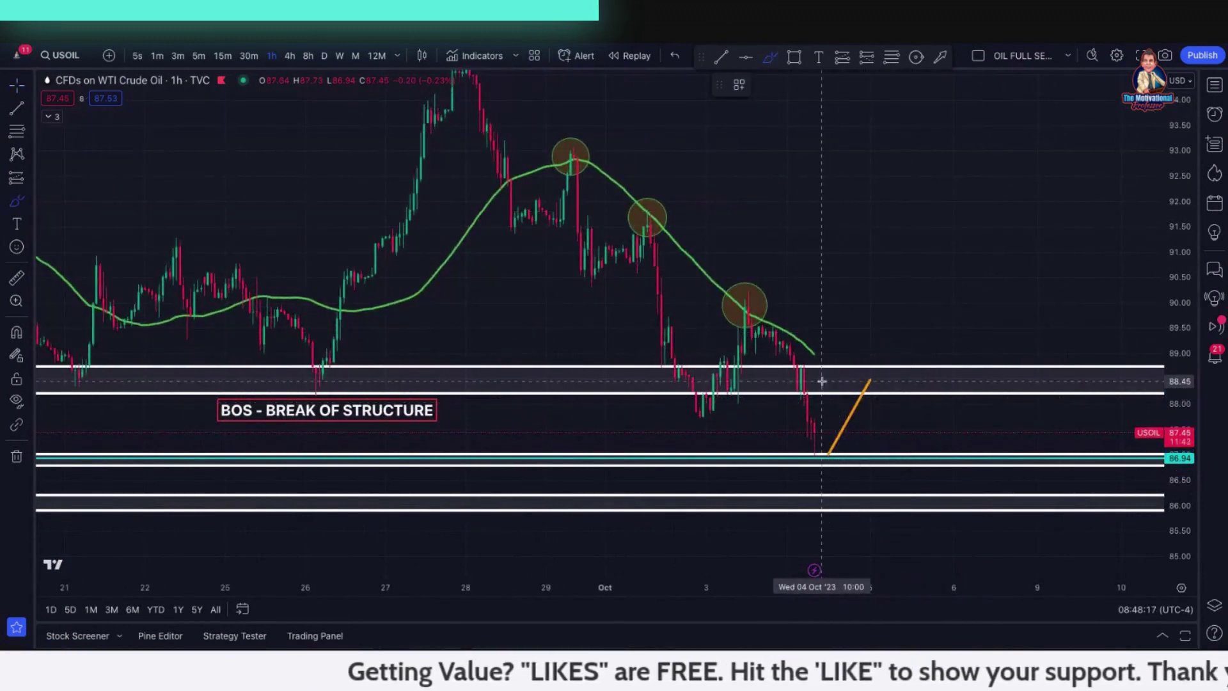
pyautogui.click(815, 356)
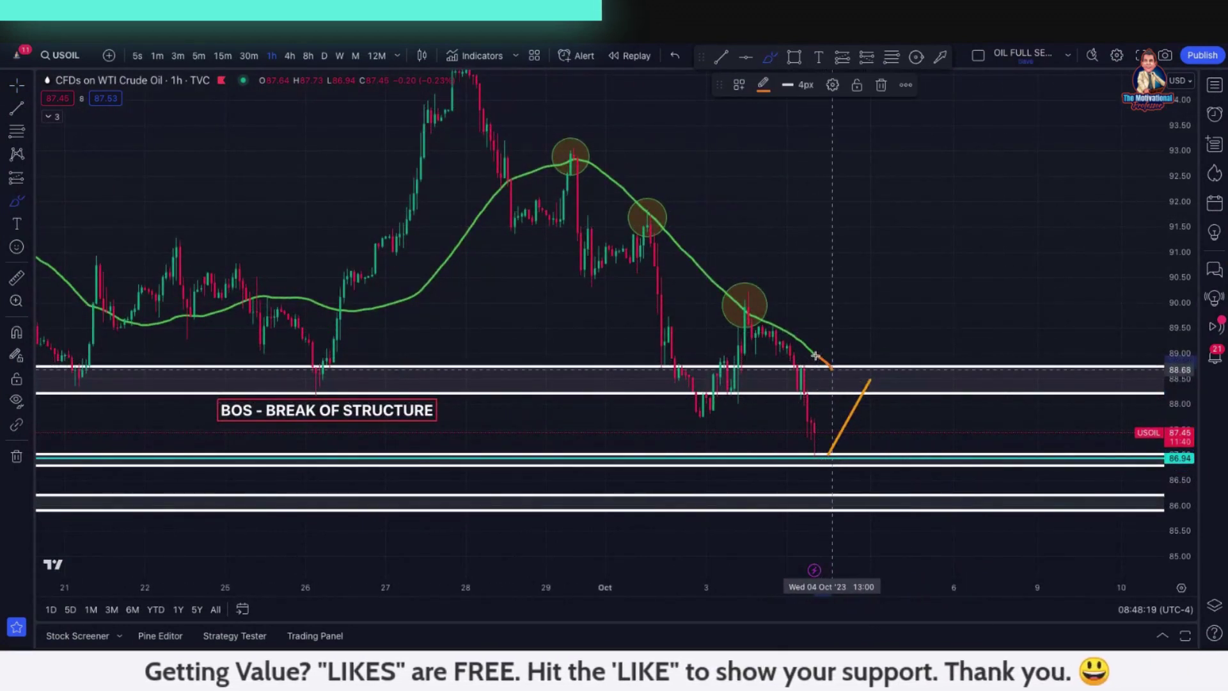
pyautogui.hotkey('alt', 'shift', 'c')
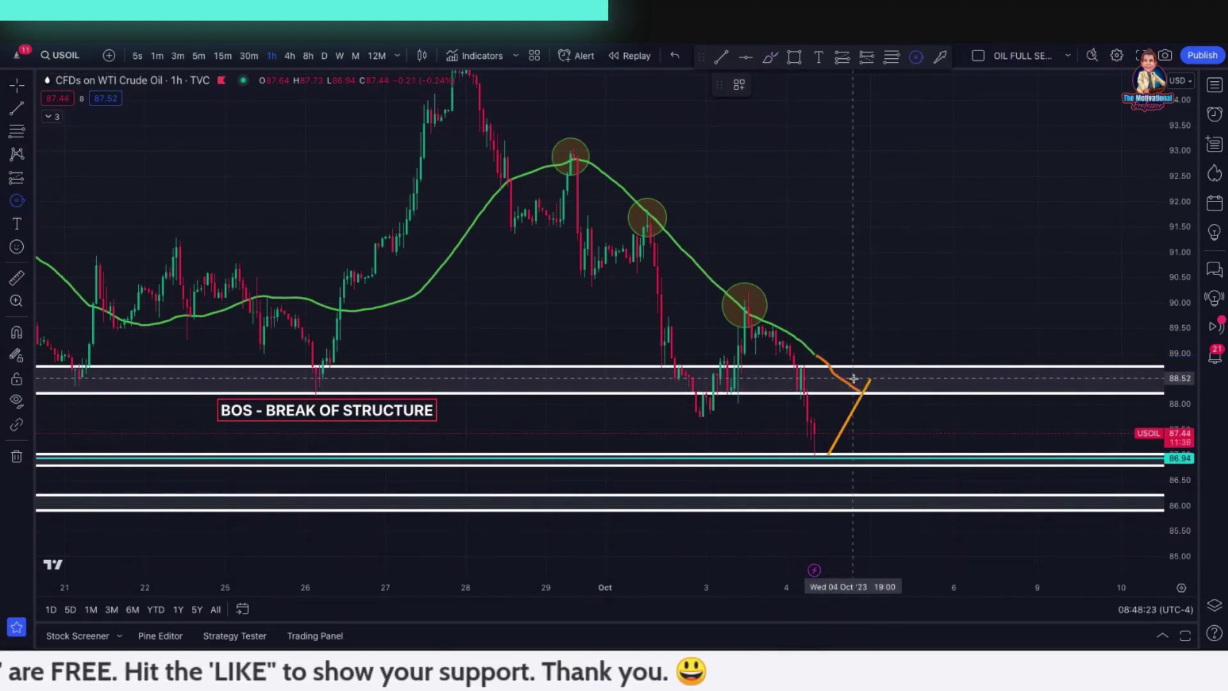
pyautogui.moveTo(857, 381); pyautogui.dragTo(866, 398)
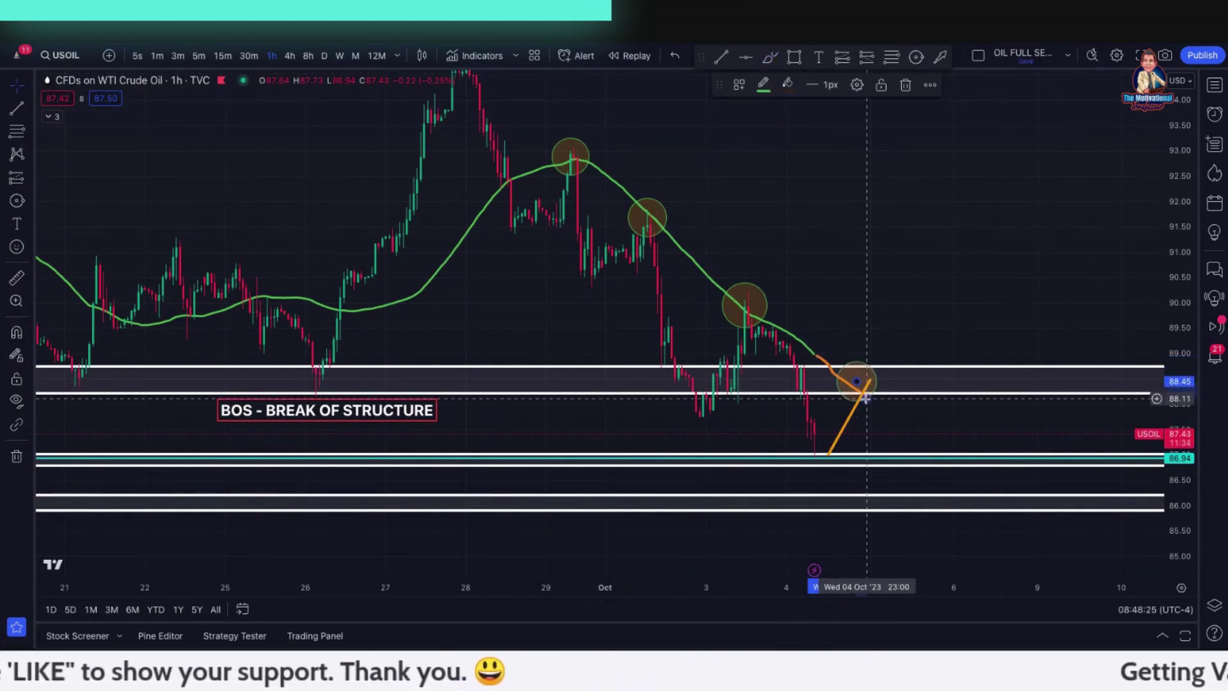
# Step: Draw a Fibonacci retracement over the latest drop, from 88.78 at the break-of-structure zone's upper edge down to 86.96
pyautogui.scroll(1, 914, 420)
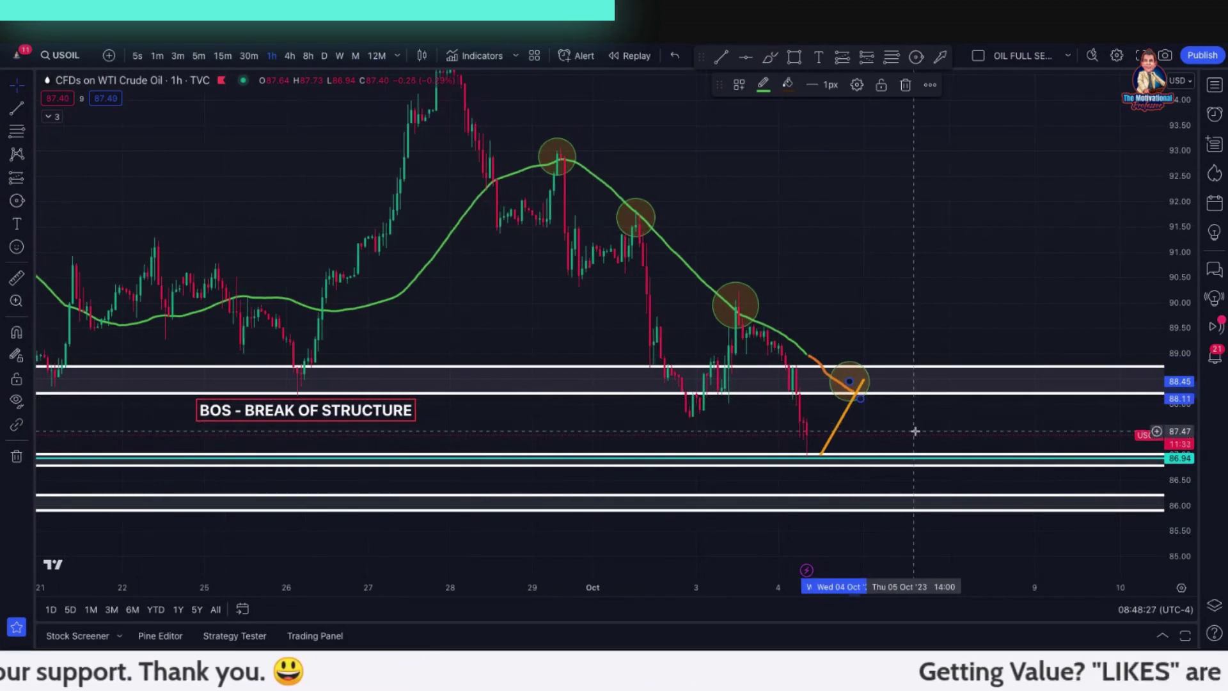
pyautogui.click(28, 133)
pyautogui.click(96, 146)
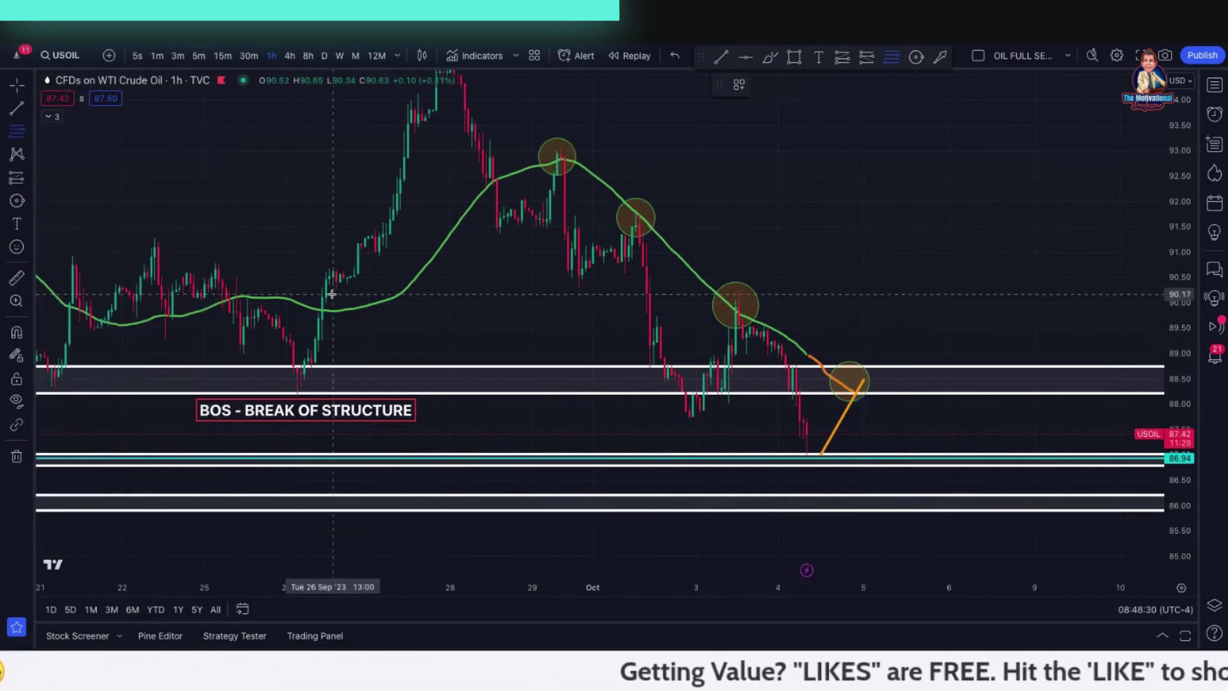
pyautogui.click(795, 365)
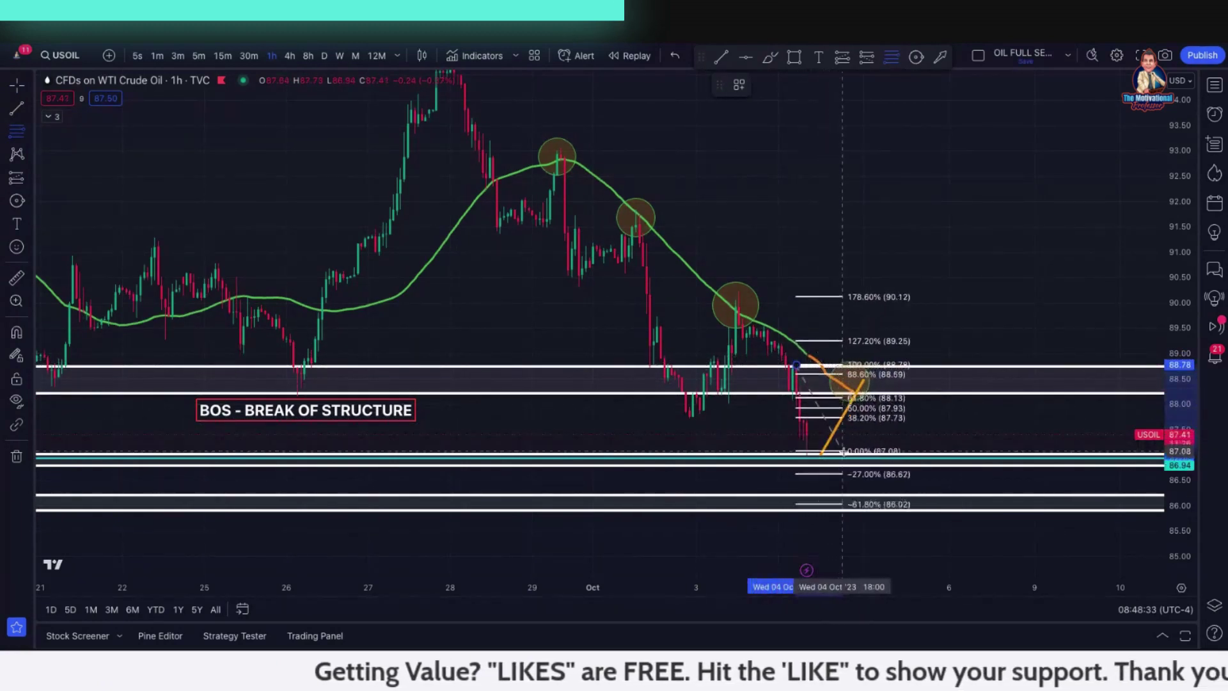
pyautogui.click(877, 457)
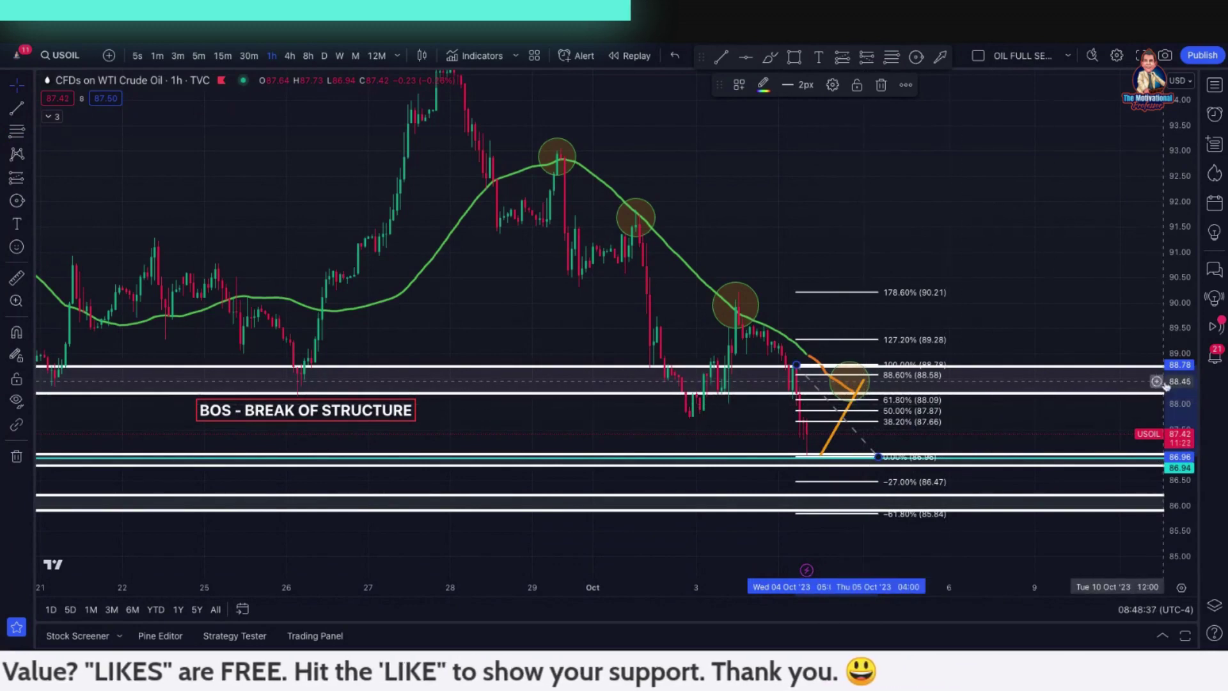
# Step: Examine how the Fibonacci levels line up with the break-of-structure zone and the two support zones below
pyautogui.moveTo(1175, 341); pyautogui.dragTo(1174, 323)
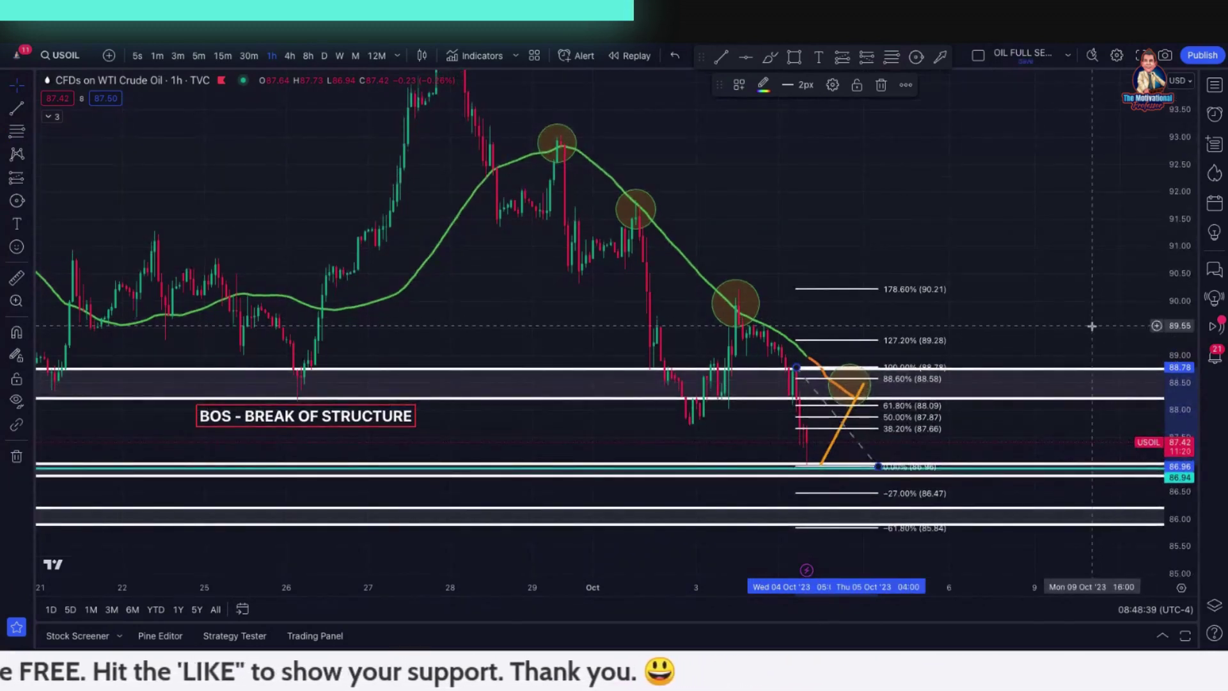
pyautogui.scroll(3, 1091, 326)
pyautogui.scroll(-3, 1091, 326)
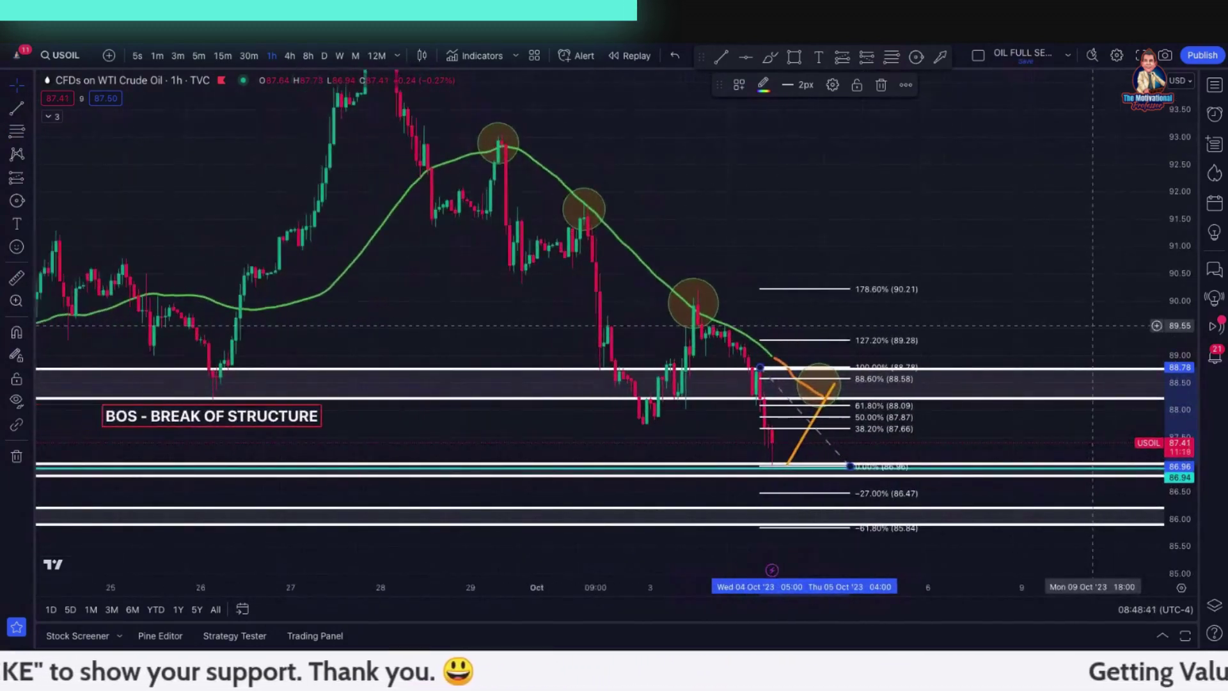
pyautogui.scroll(-2, 1091, 326)
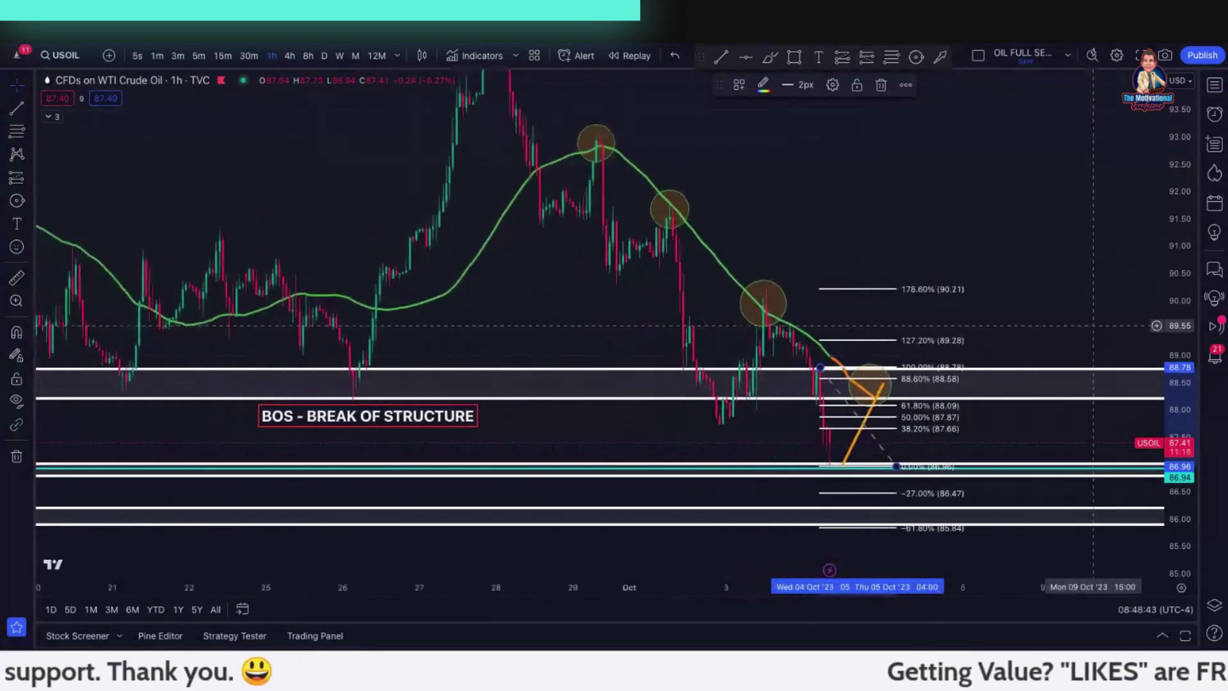
pyautogui.moveTo(1089, 360); pyautogui.dragTo(1070, 330)
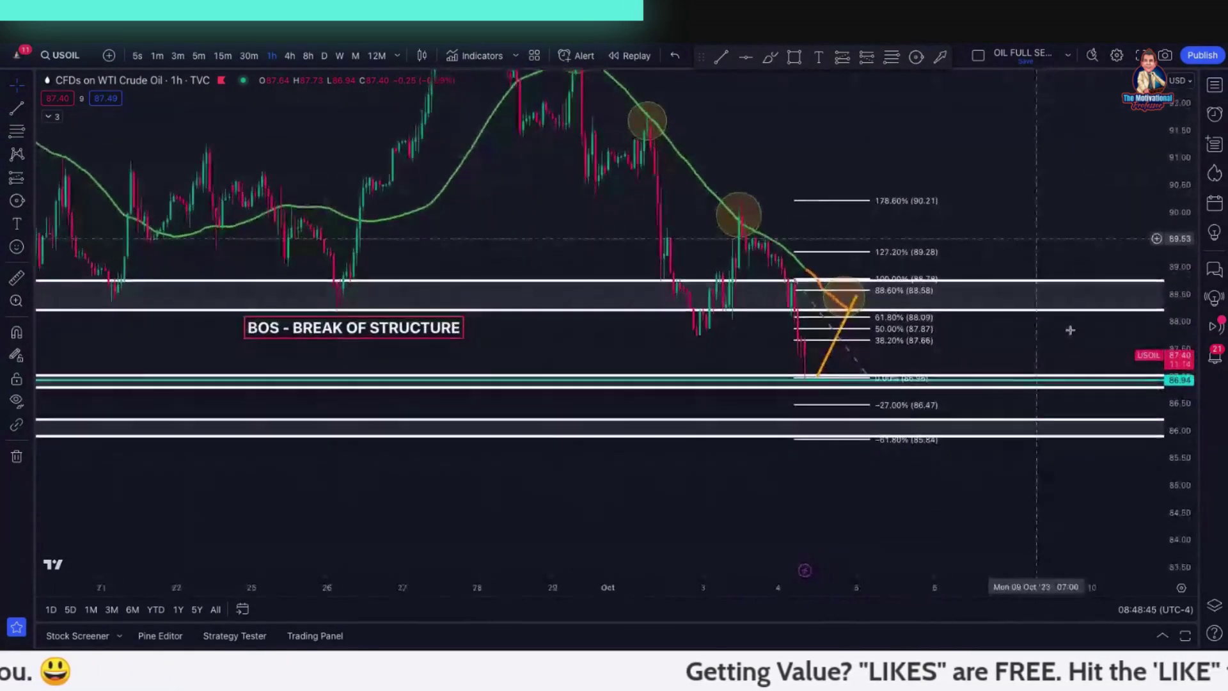
pyautogui.scroll(-2, 980, 398)
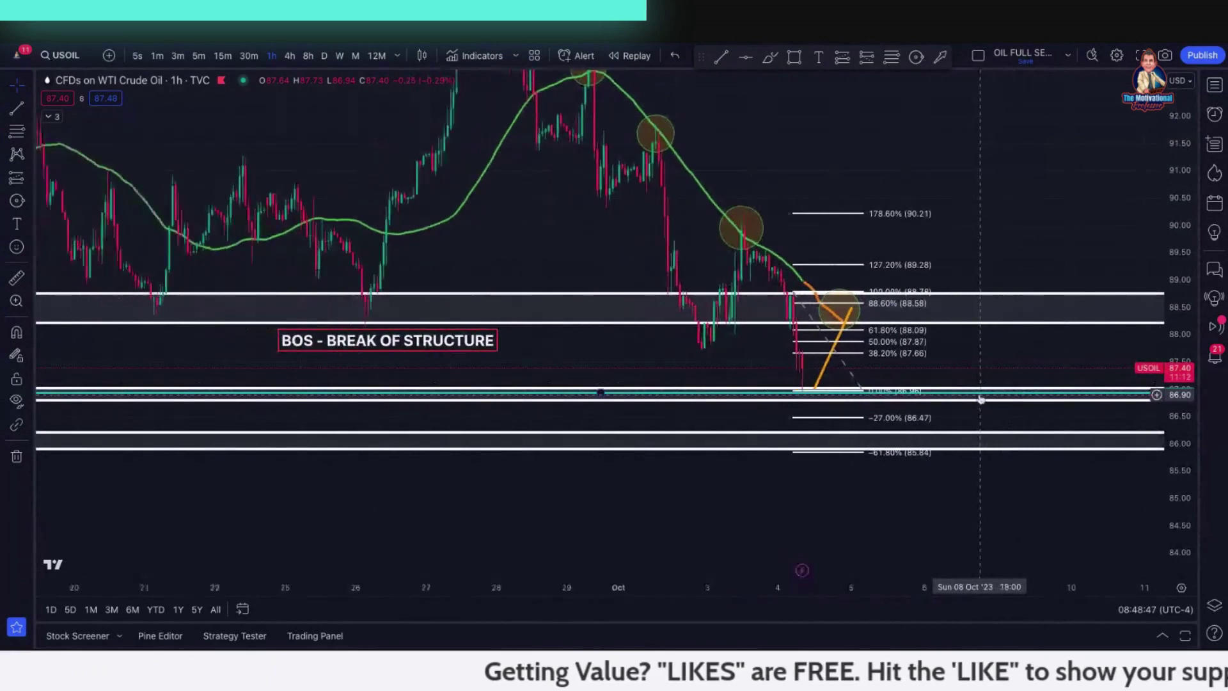
pyautogui.scroll(2, 981, 399)
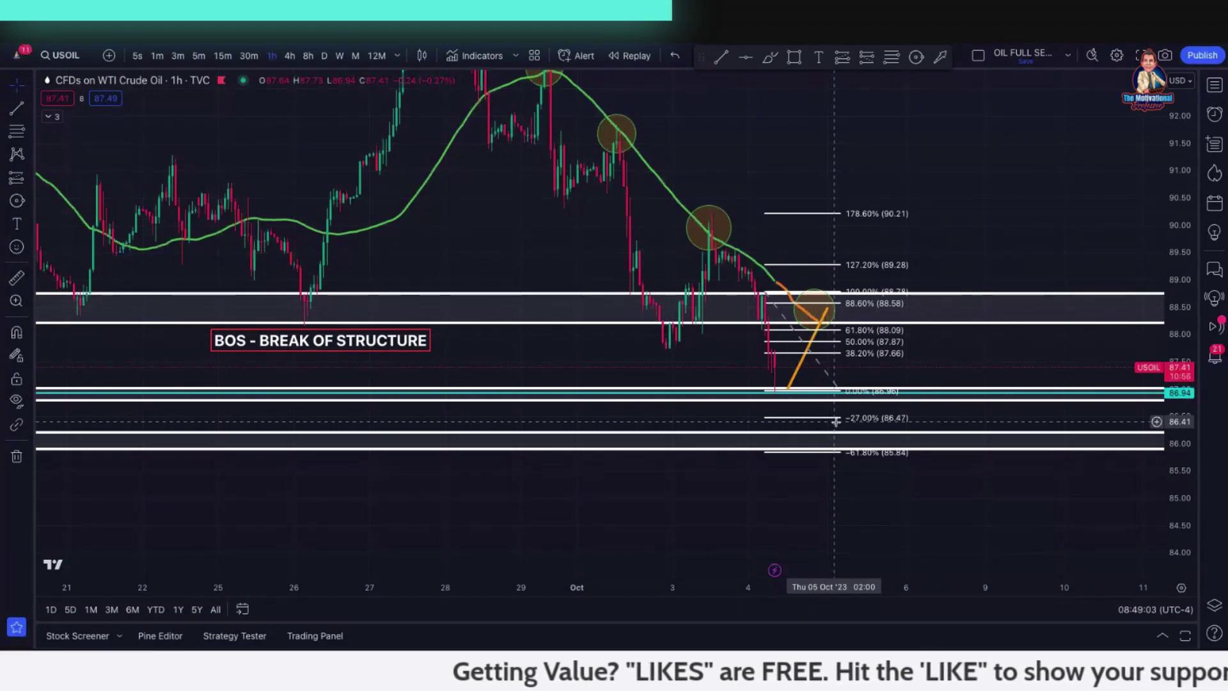
pyautogui.scroll(5, 836, 422)
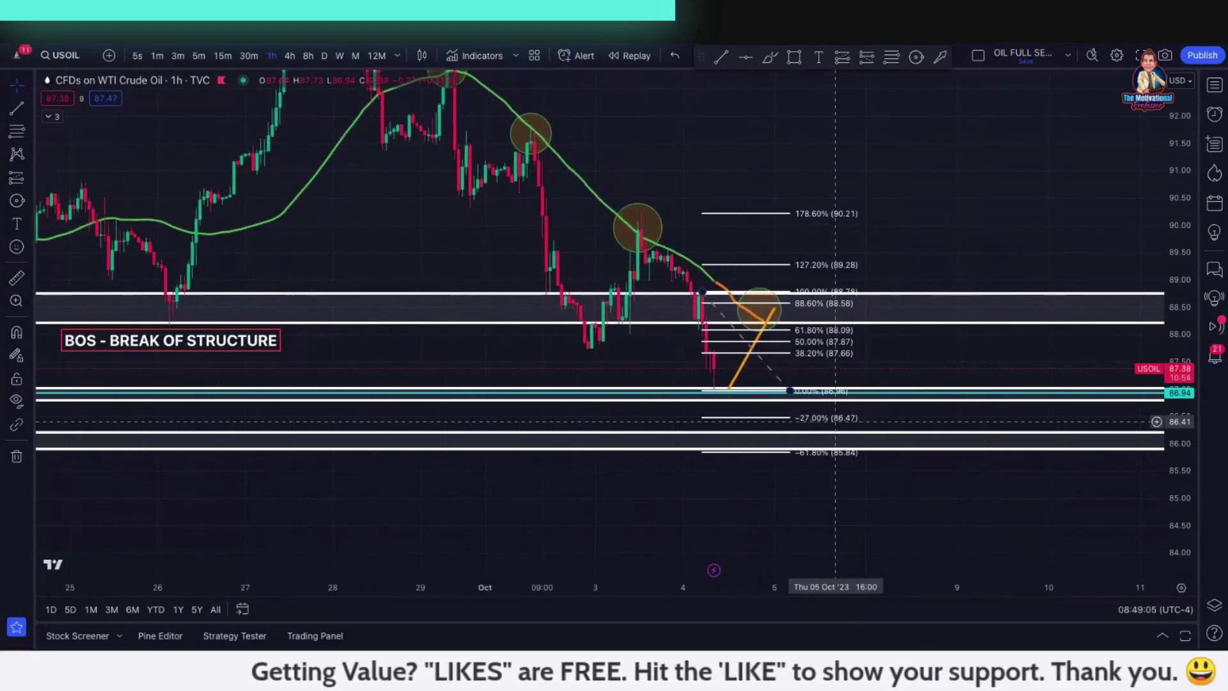
pyautogui.scroll(1, 836, 421)
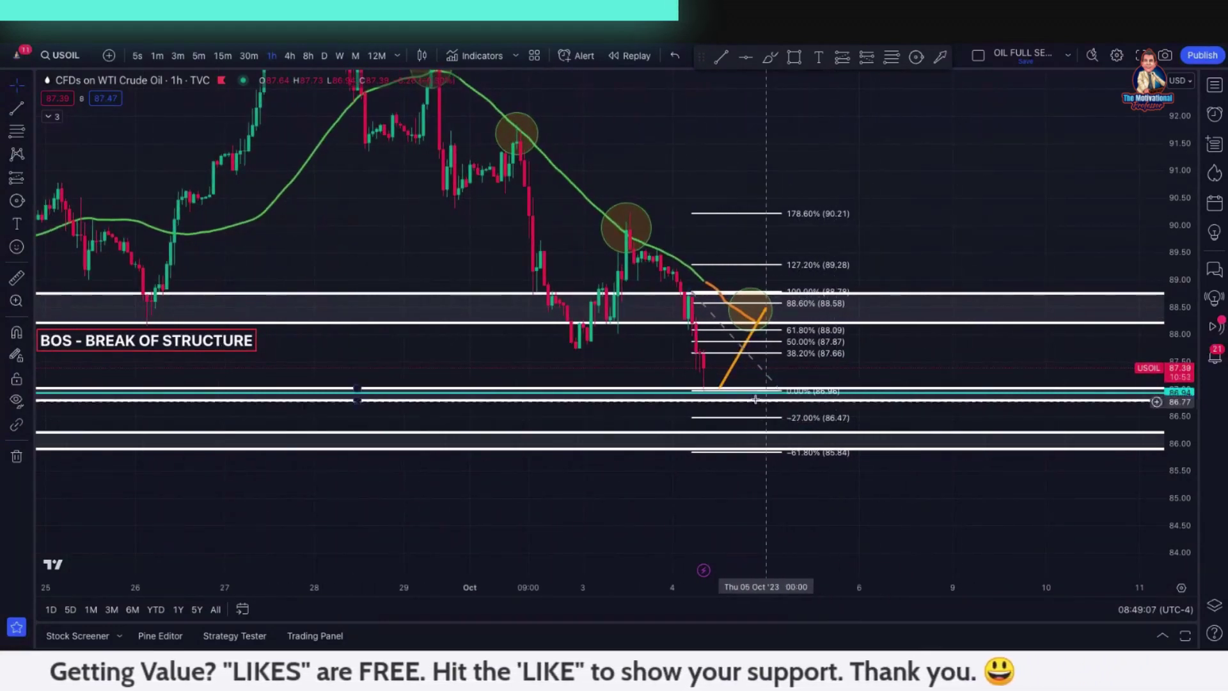
# Step: Place a short position beside the circled retest area with entry at 88.55, stop at 89.31 and target at 86.93
pyautogui.click(30, 183)
pyautogui.click(77, 191)
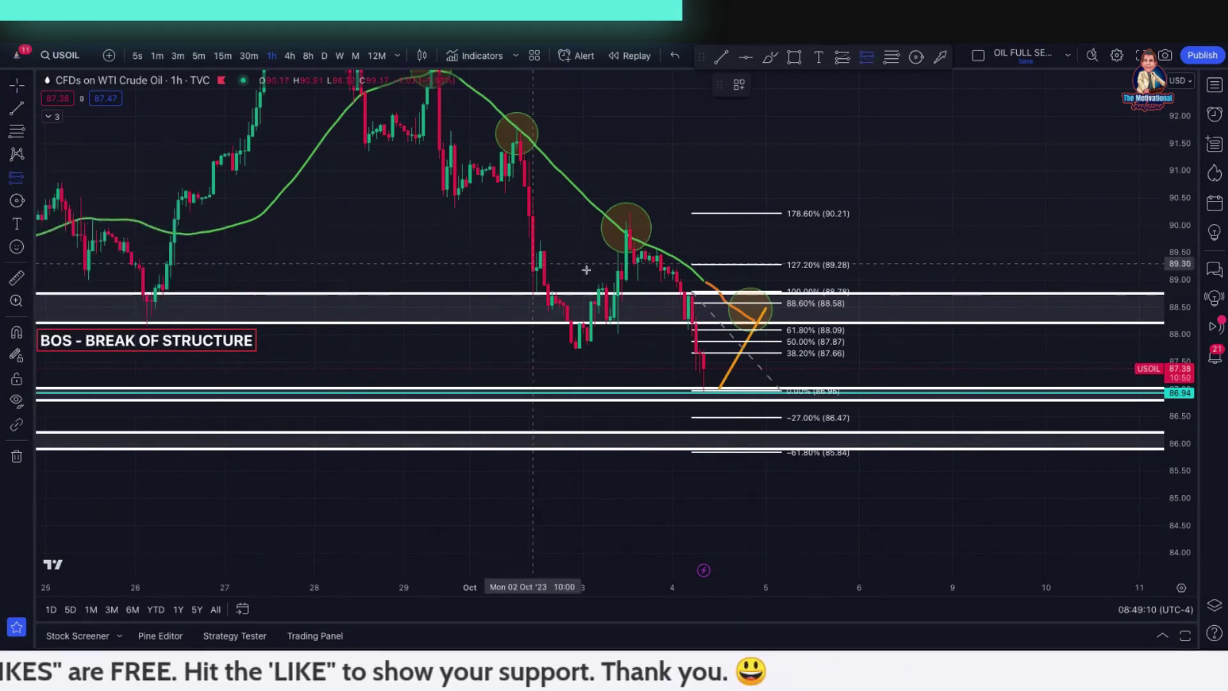
pyautogui.click(793, 304)
pyautogui.moveTo(793, 249); pyautogui.dragTo(793, 263)
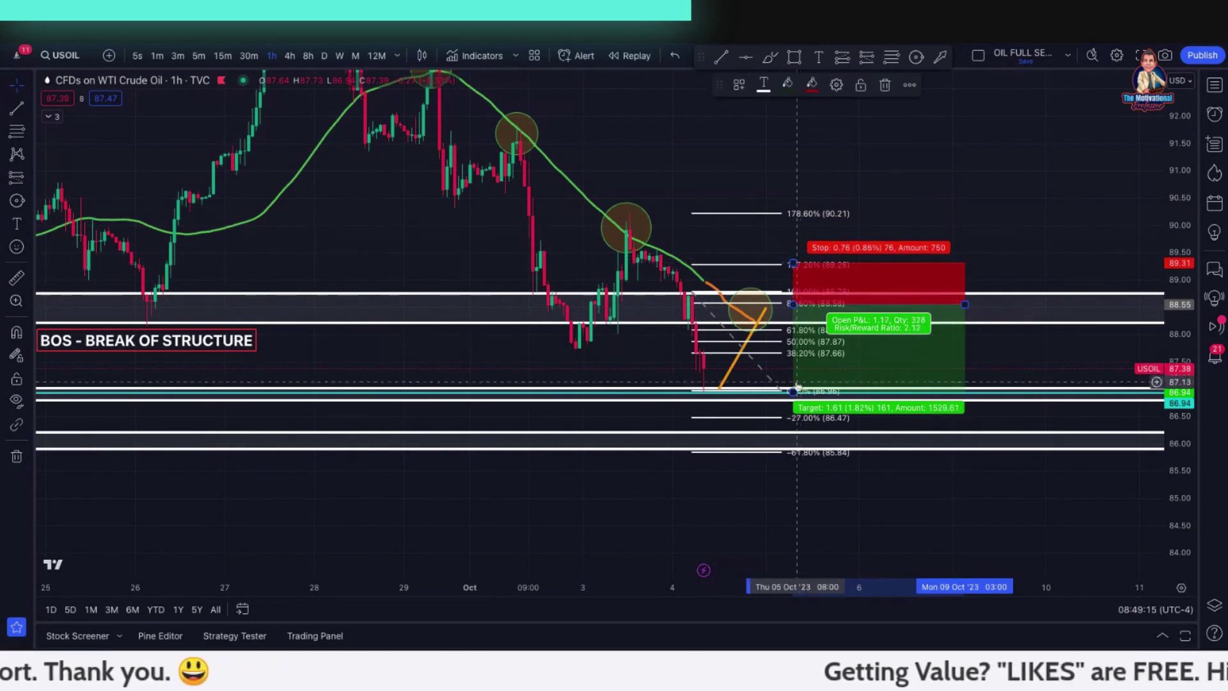
pyautogui.moveTo(793, 391); pyautogui.dragTo(793, 391)
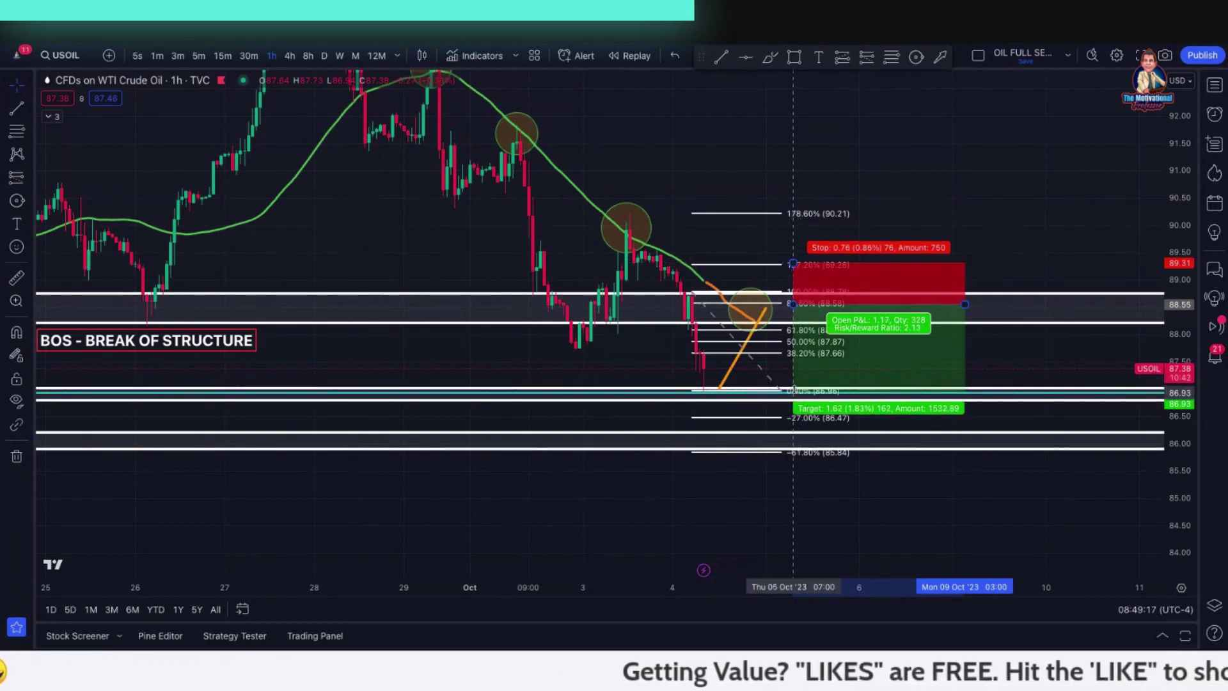
pyautogui.click(984, 521)
# Step: Shift the short position to an 88.46 entry, with its stop at 89.33 and its target at 86.80
pyautogui.moveTo(895, 332); pyautogui.dragTo(895, 350)
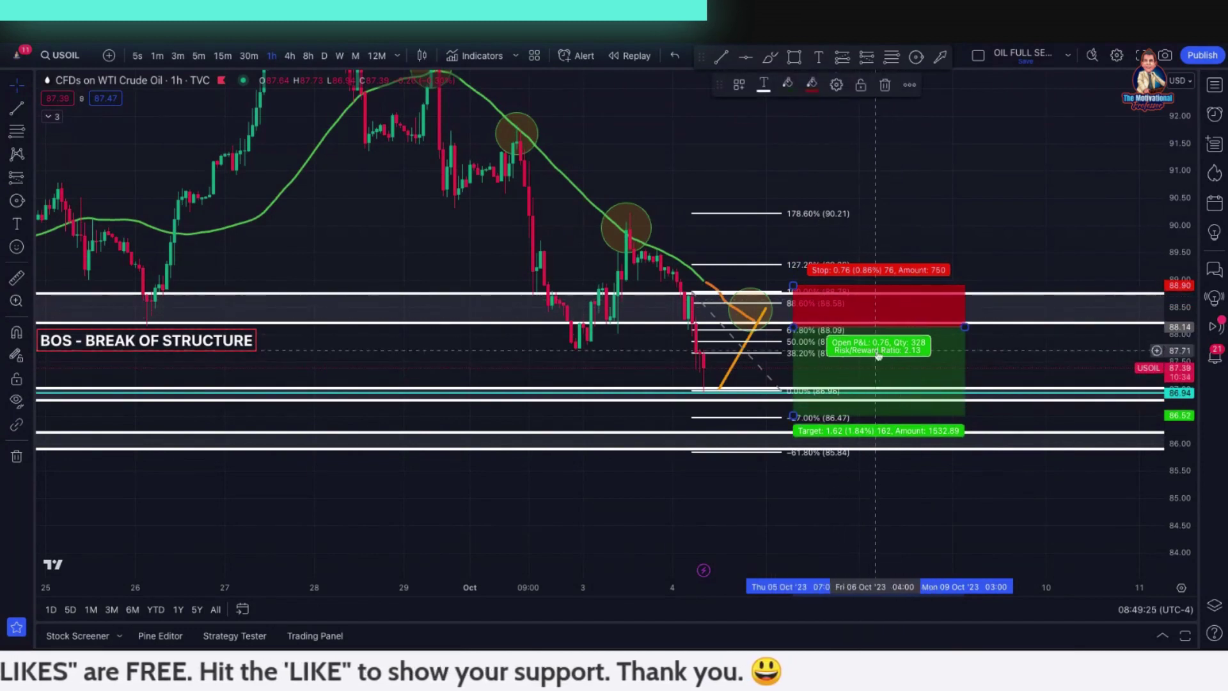
pyautogui.moveTo(793, 416); pyautogui.dragTo(794, 397)
pyautogui.moveTo(921, 364)
pyautogui.mouseDown()
pyautogui.moveTo(935, 372)
pyautogui.moveTo(933, 350)
pyautogui.mouseUp()
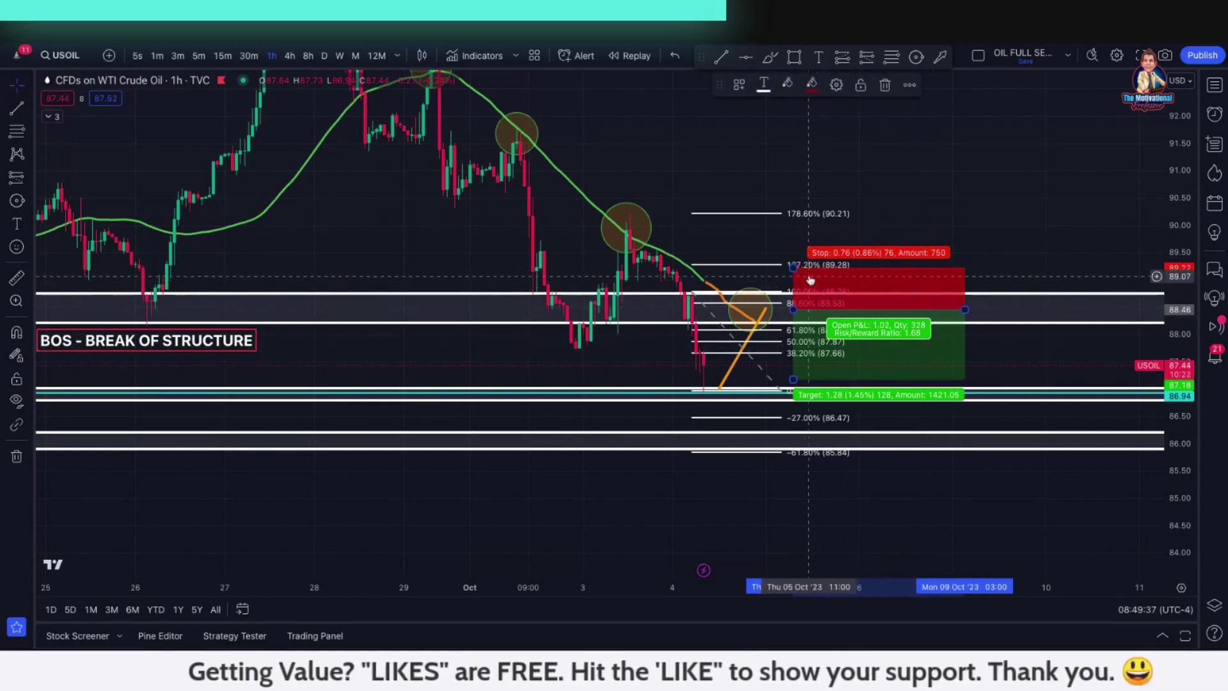
pyautogui.moveTo(793, 268); pyautogui.dragTo(794, 262)
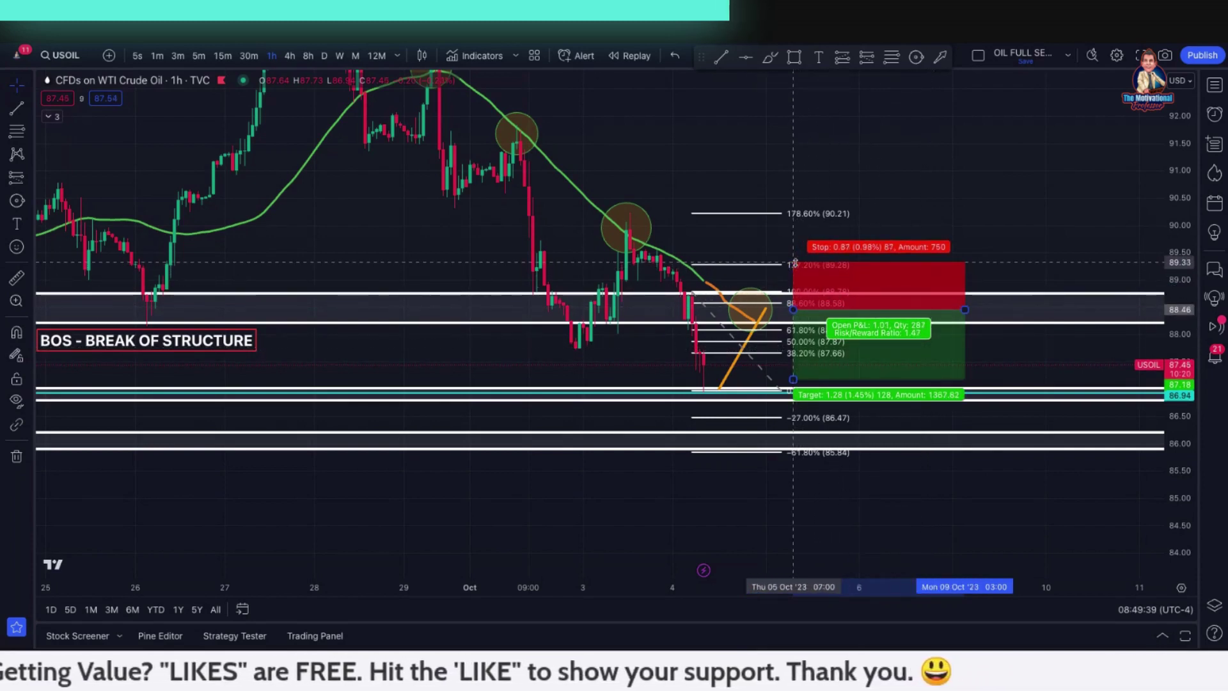
pyautogui.moveTo(793, 380); pyautogui.dragTo(794, 400)
pyautogui.click(951, 507)
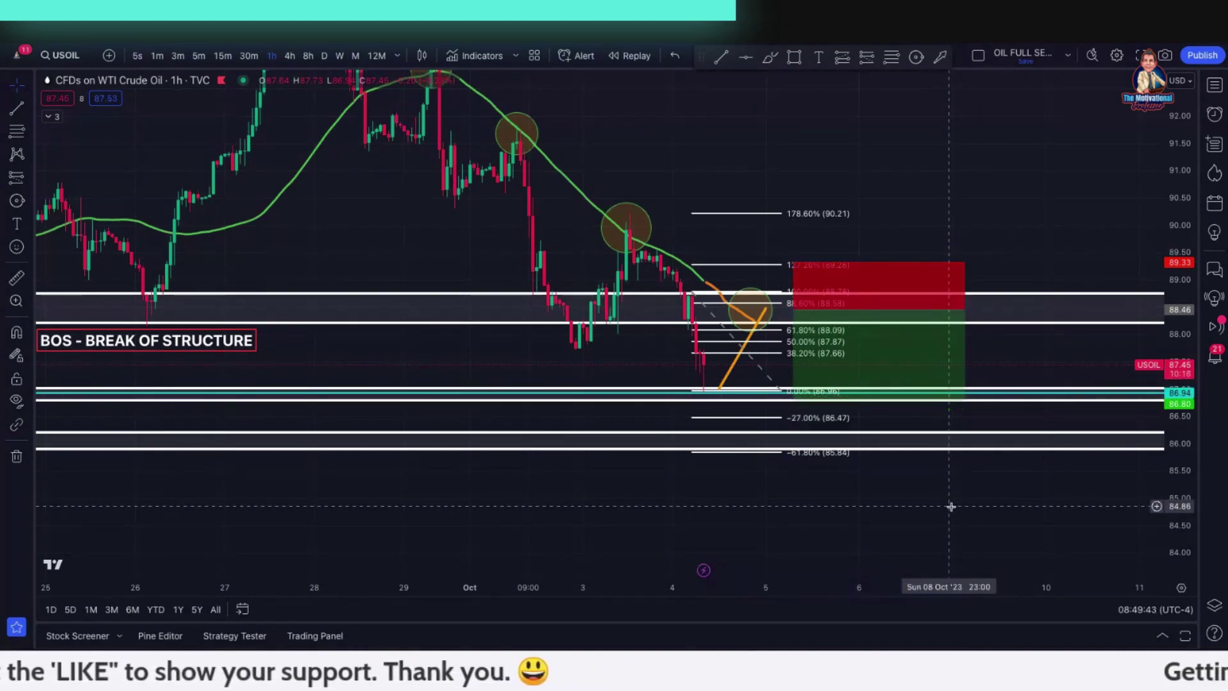
# Step: Delete the short position from the chart
pyautogui.scroll(-1, 951, 506)
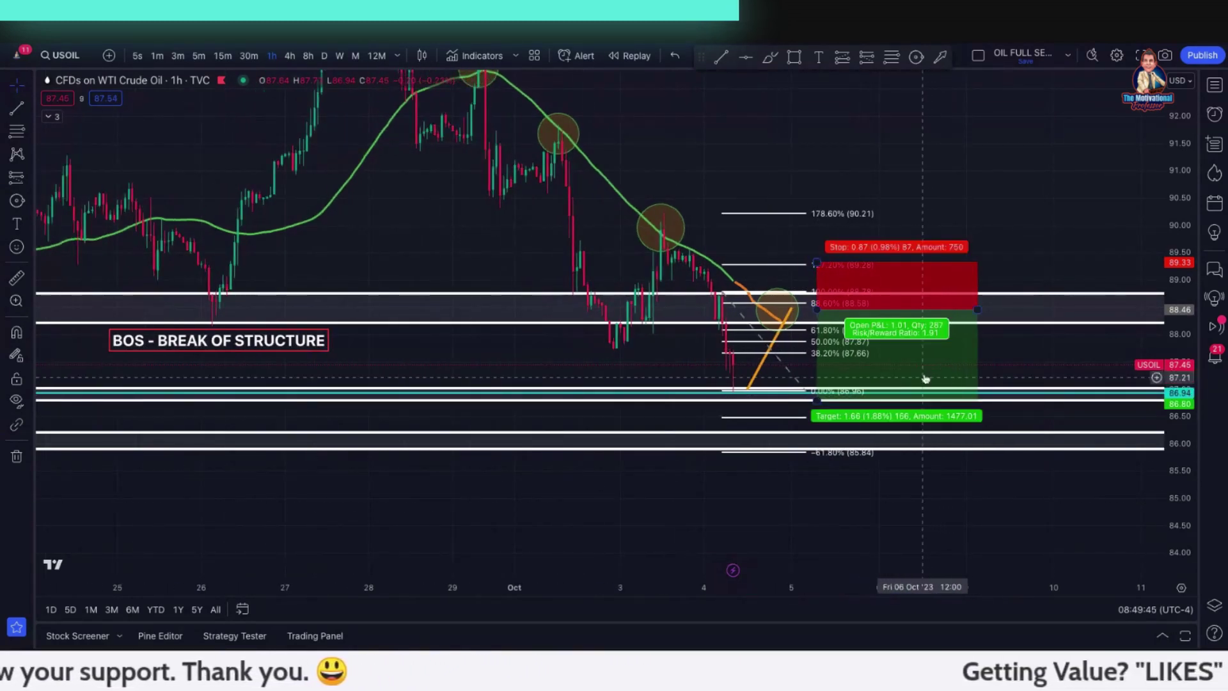
pyautogui.click(923, 354)
pyautogui.press('Delete')
# Step: Remove the Fibonacci retracement drawn over the latest drop
pyautogui.scroll(-3, 923, 354)
pyautogui.scroll(-1, 921, 349)
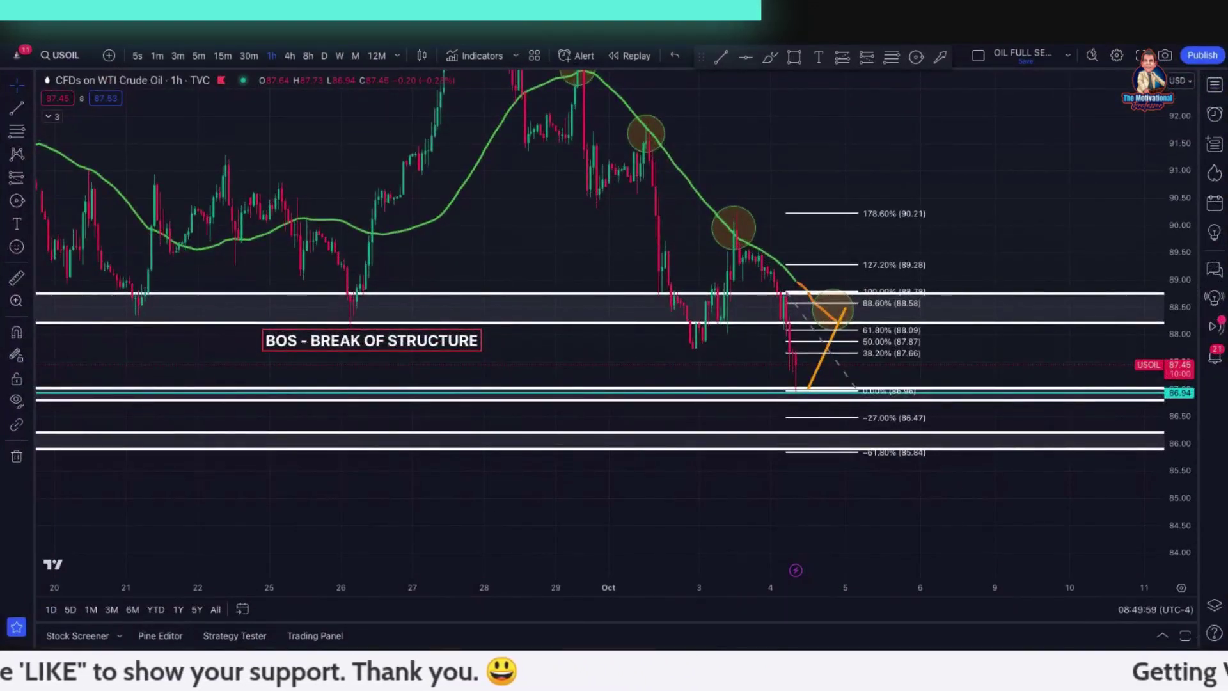
pyautogui.scroll(-3, 803, 414)
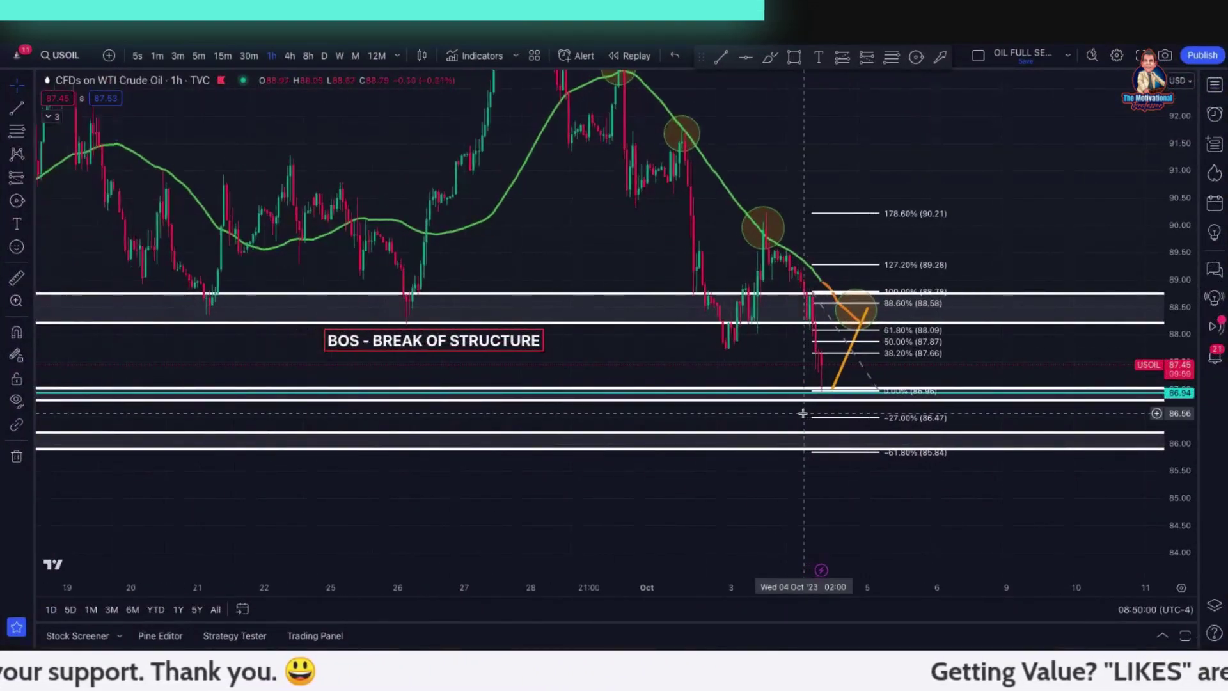
pyautogui.scroll(-3, 803, 414)
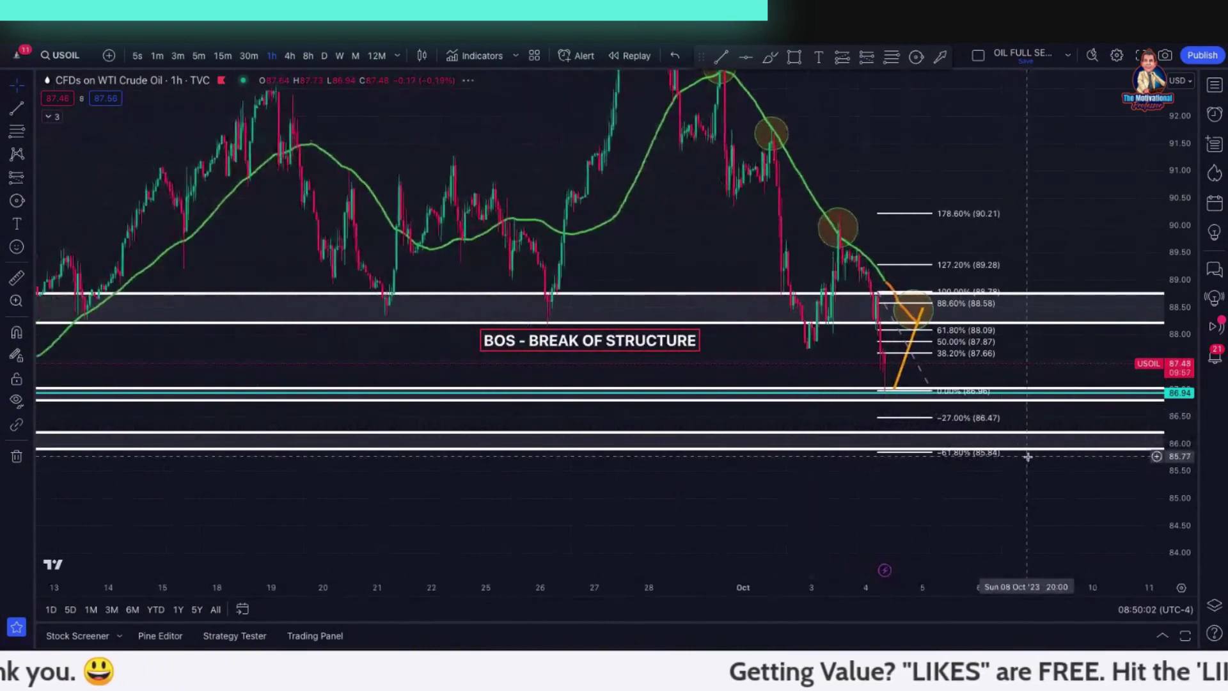
pyautogui.scroll(3, 1068, 416)
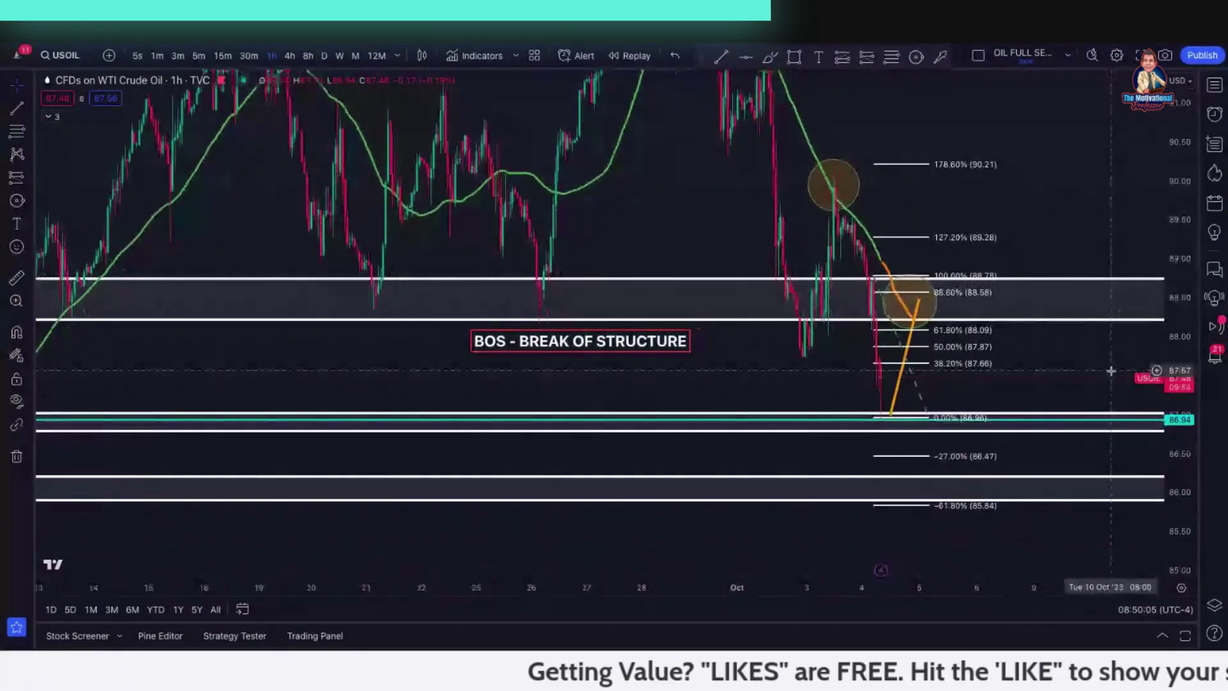
pyautogui.scroll(5, 1111, 370)
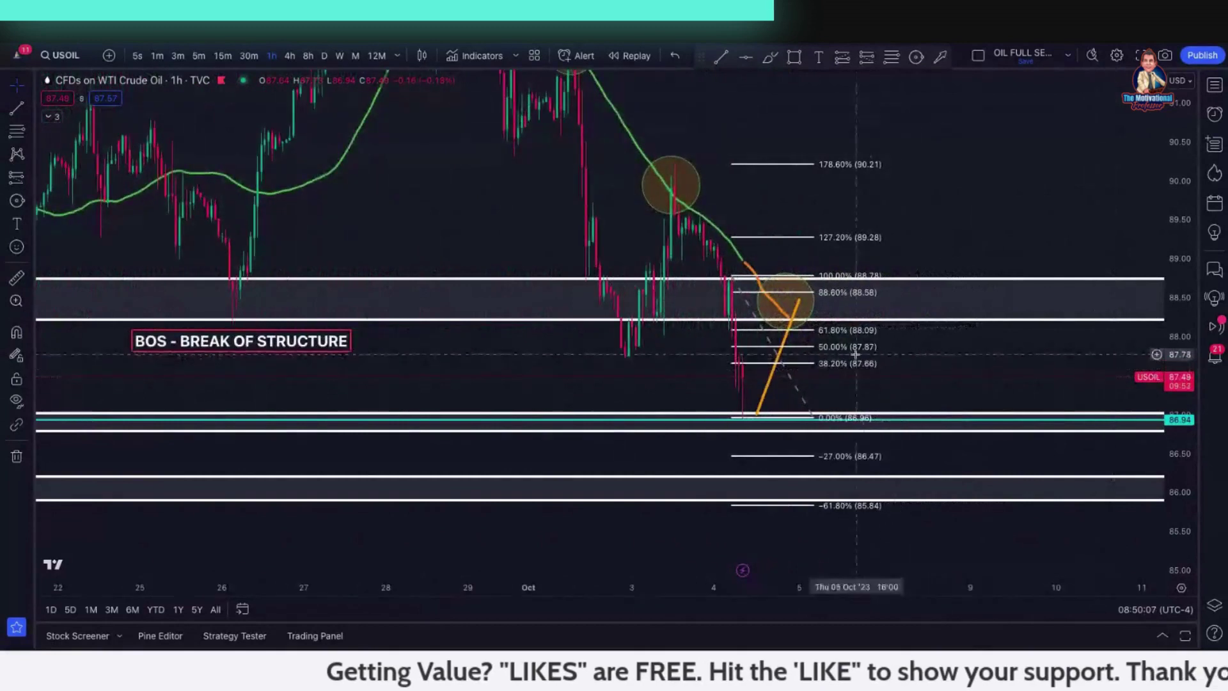
pyautogui.press('Delete')
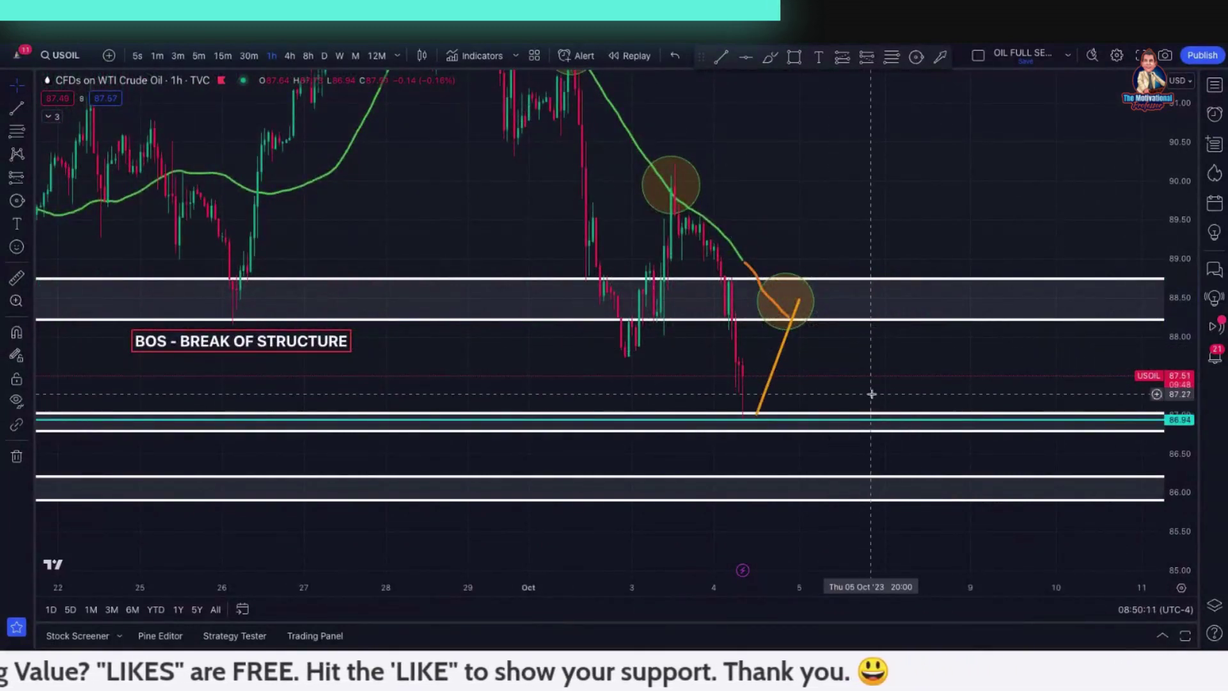
# Step: Add three white arrow markers for a break below the 86.94 line, a retest of it, and a drop to about 86.01
pyautogui.click(940, 57)
pyautogui.moveTo(732, 421)
pyautogui.mouseDown()
pyautogui.moveTo(753, 459)
pyautogui.moveTo(789, 419)
pyautogui.moveTo(846, 492)
pyautogui.mouseUp()
pyautogui.scroll(-5, 873, 552)
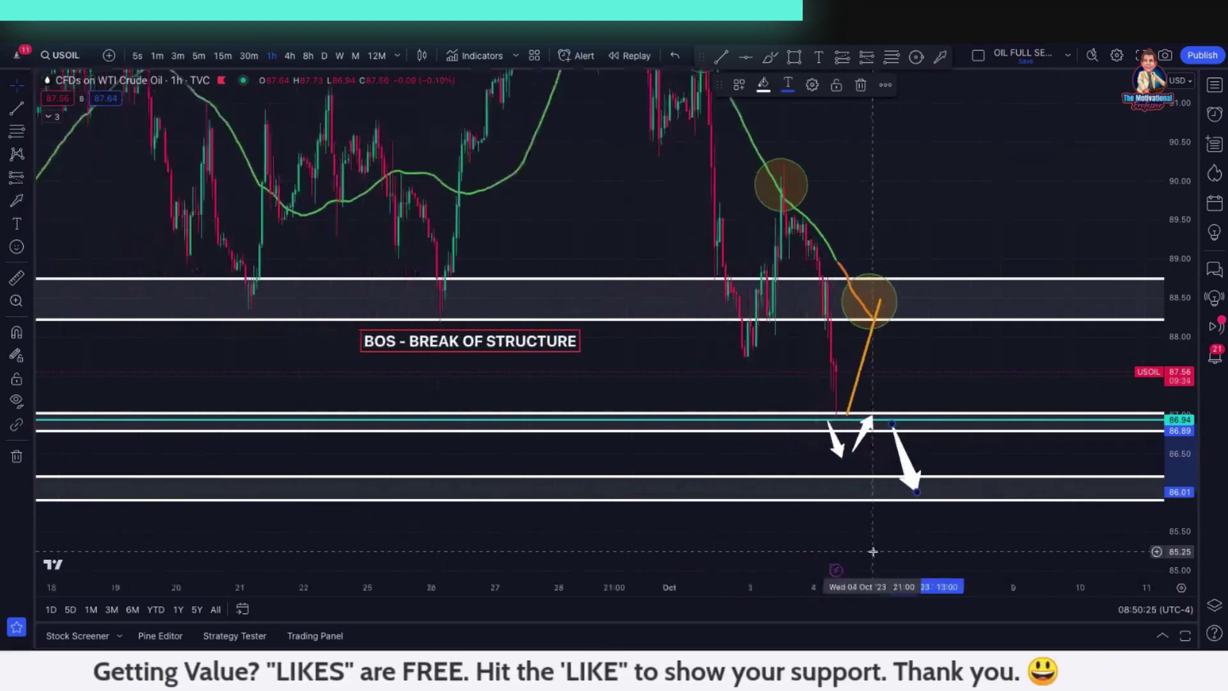
pyautogui.scroll(-3, 873, 551)
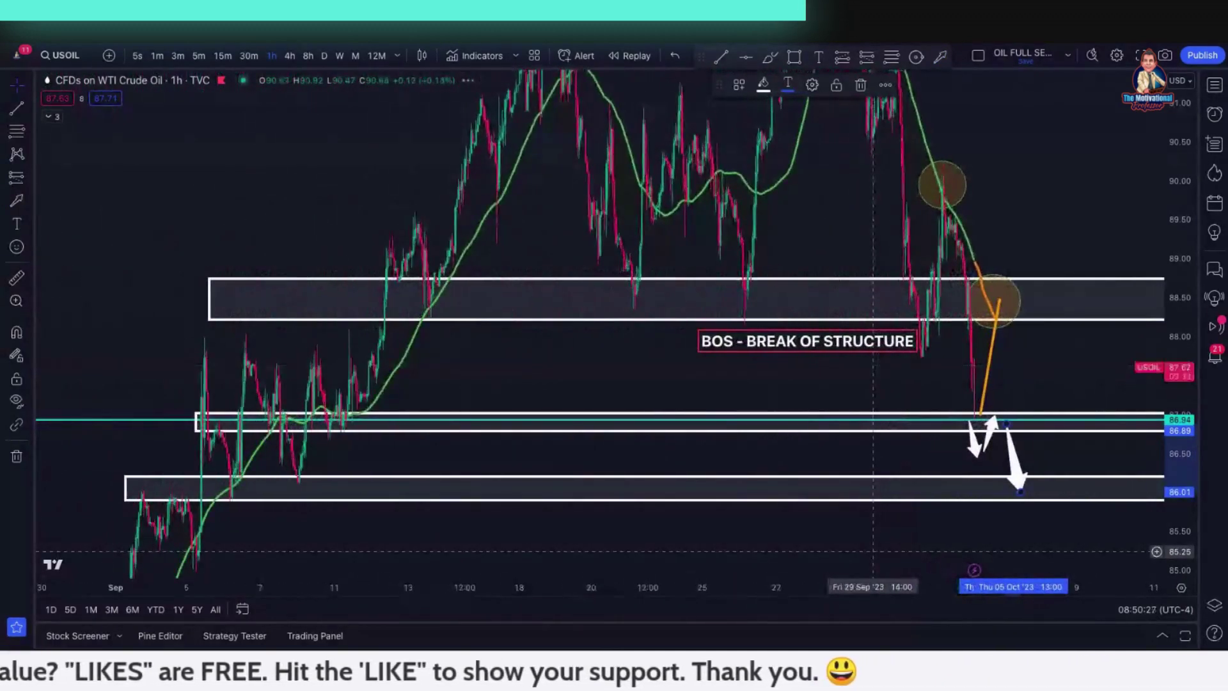
pyautogui.scroll(5, 873, 552)
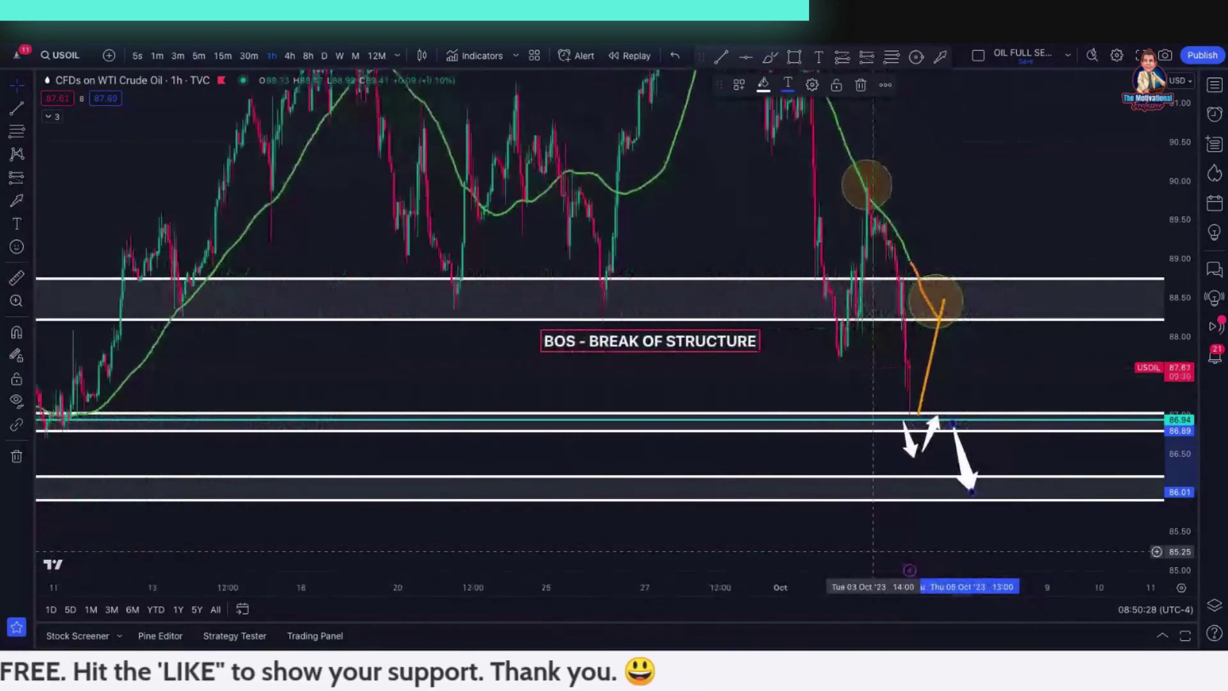
pyautogui.scroll(3, 873, 552)
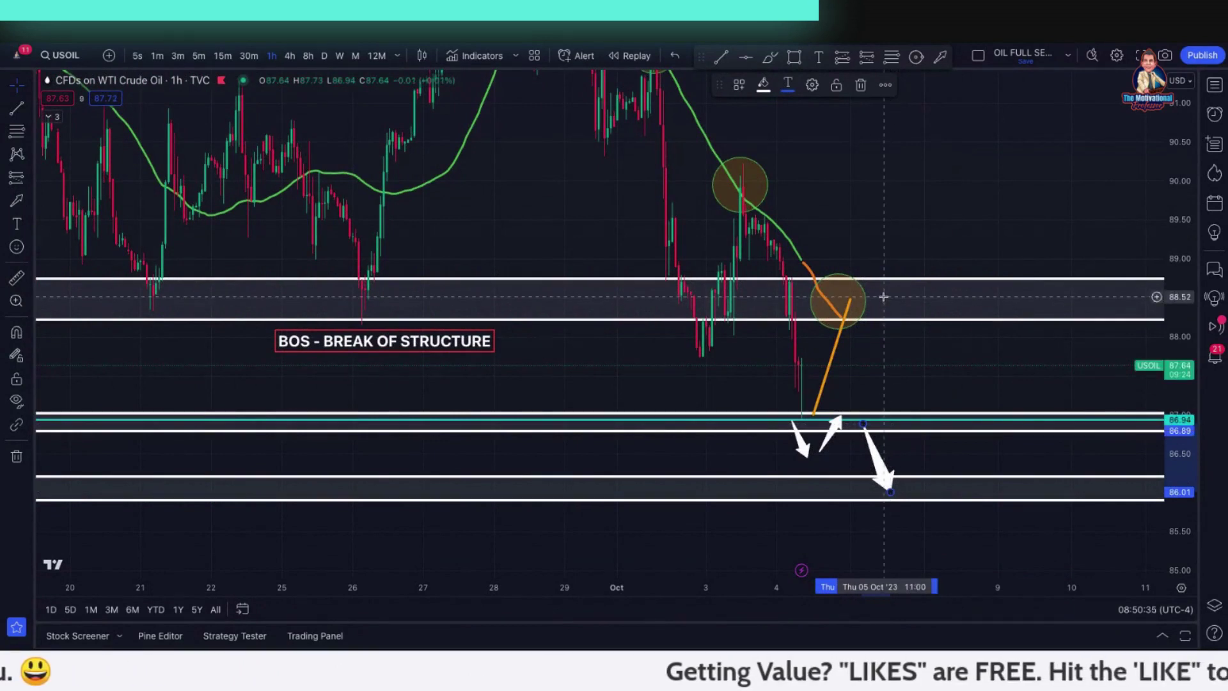
pyautogui.scroll(2, 885, 306)
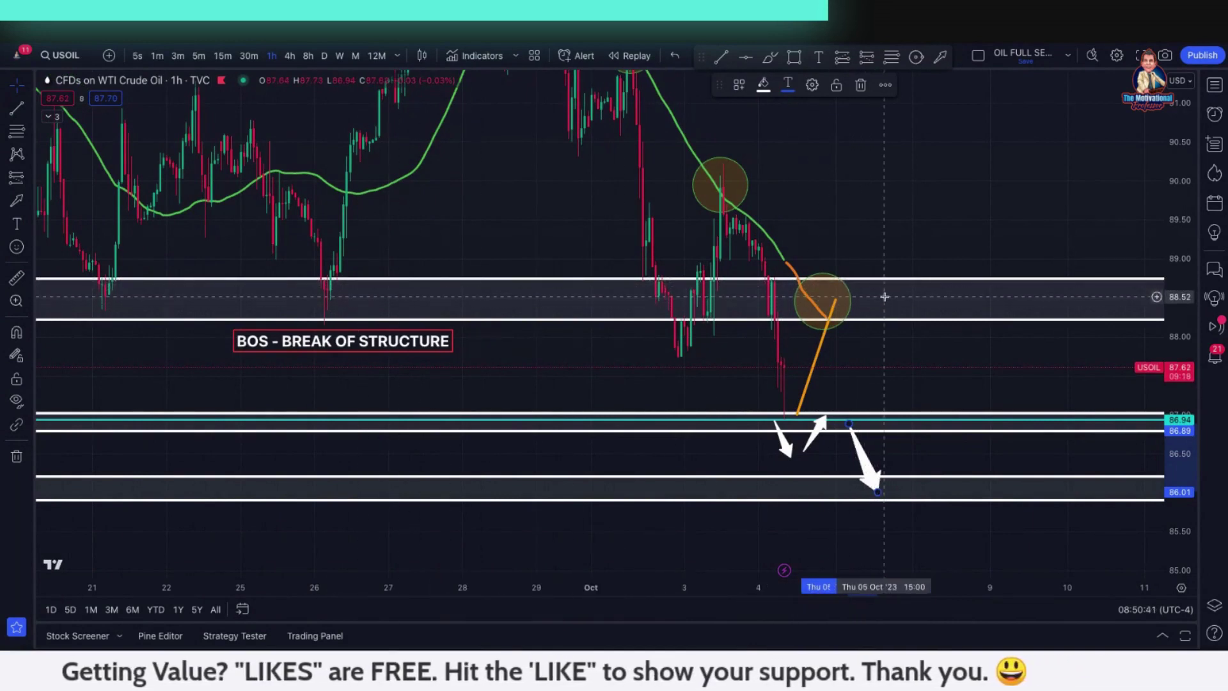
# Step: Add three white arrow markers for a rise from 88.23 to 89.30, a pullback into the upper zone, and a rise from 88.32 to 89.58
pyautogui.hotkey('alt', 'b')
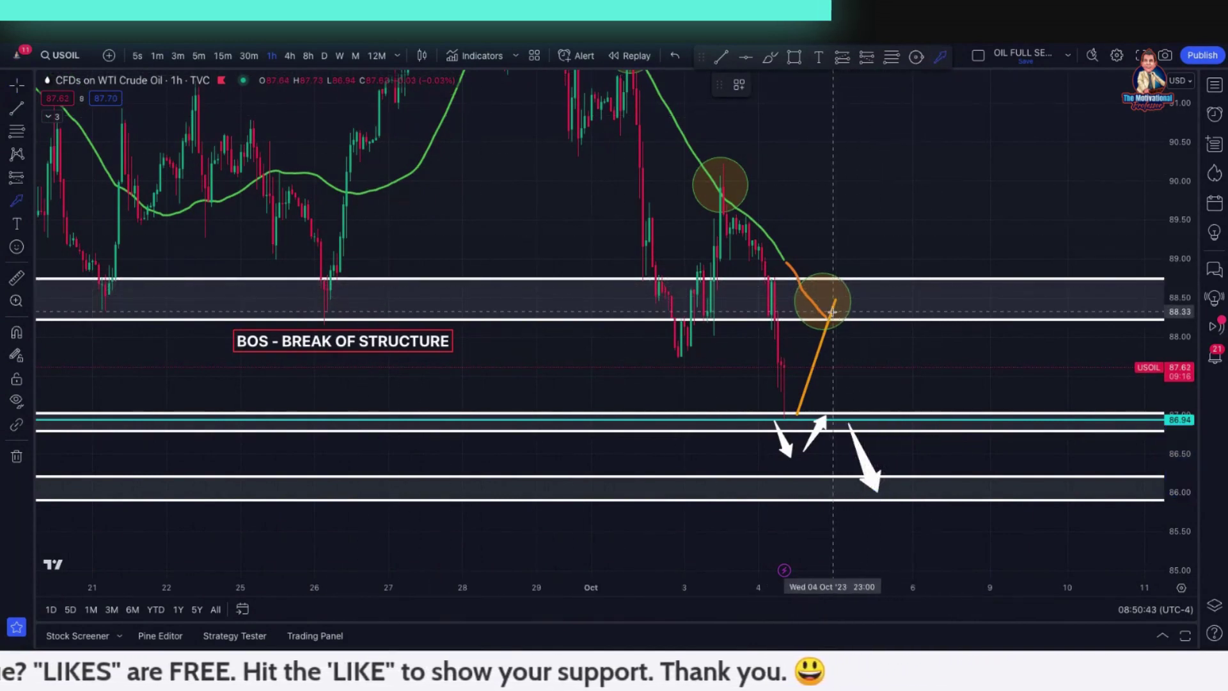
pyautogui.moveTo(824, 319); pyautogui.dragTo(859, 238)
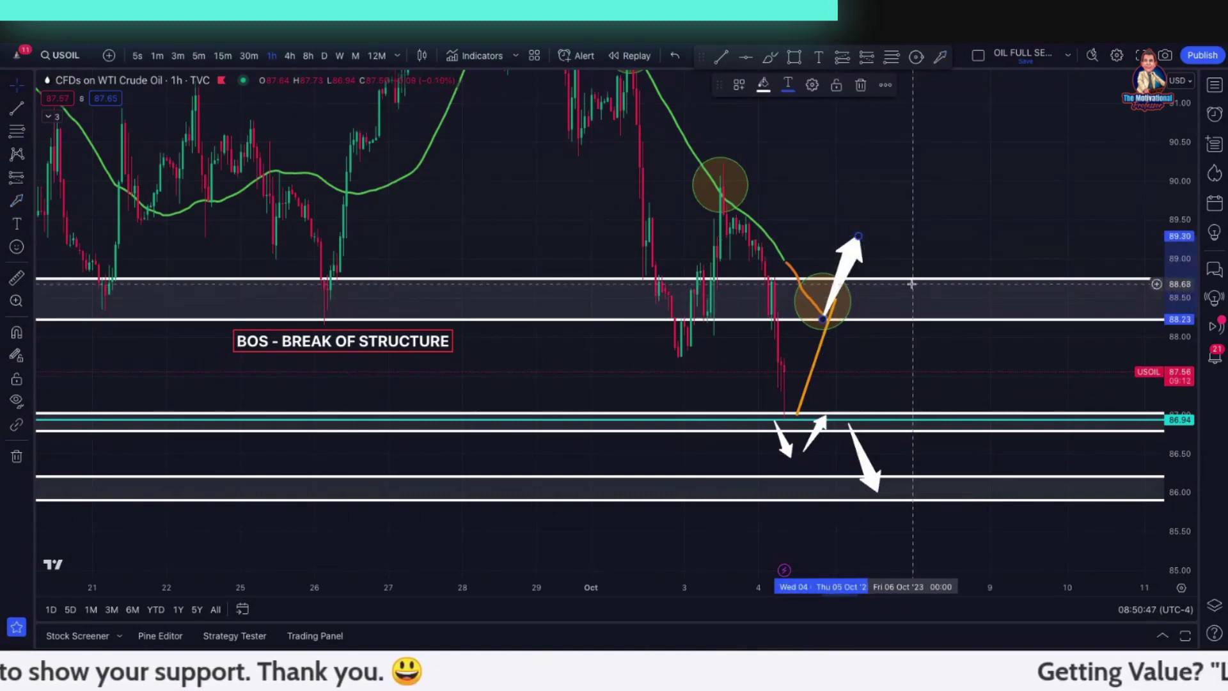
pyautogui.hotkey('alt', 'b')
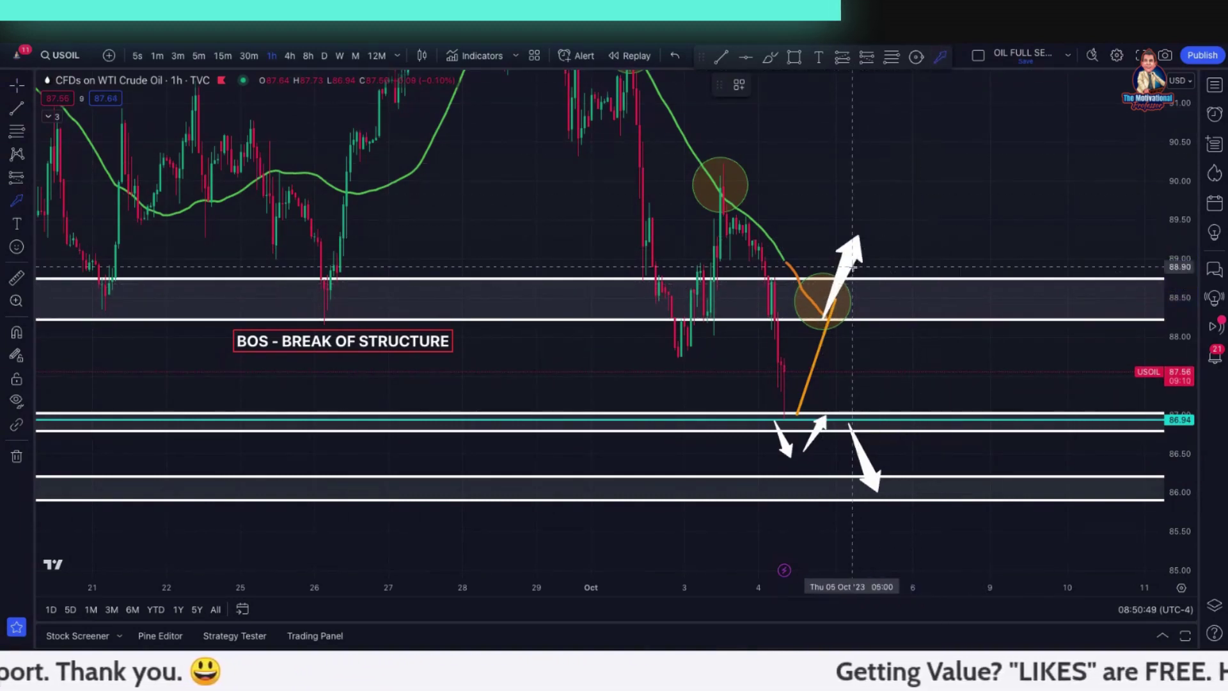
pyautogui.moveTo(862, 261)
pyautogui.mouseDown()
pyautogui.moveTo(889, 309)
pyautogui.moveTo(917, 186)
pyautogui.moveTo(919, 212)
pyautogui.mouseUp()
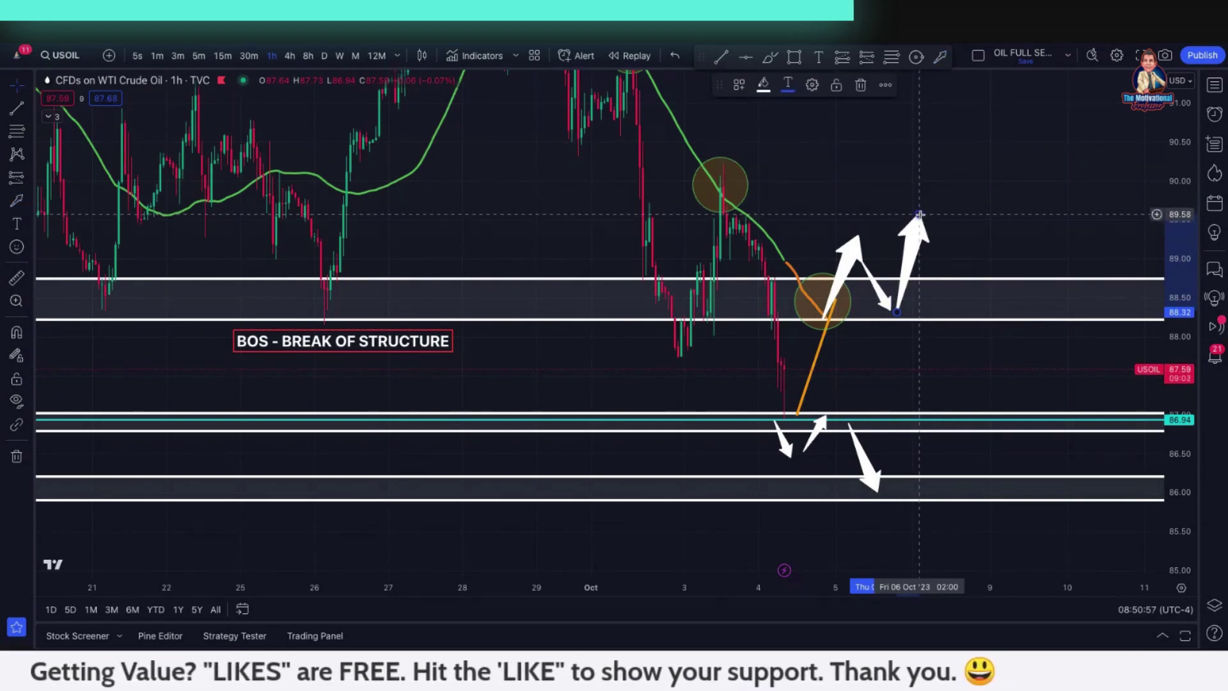
pyautogui.scroll(-1, 1158, 250)
pyautogui.moveTo(1161, 252); pyautogui.dragTo(1118, 397)
pyautogui.scroll(-5, 1041, 414)
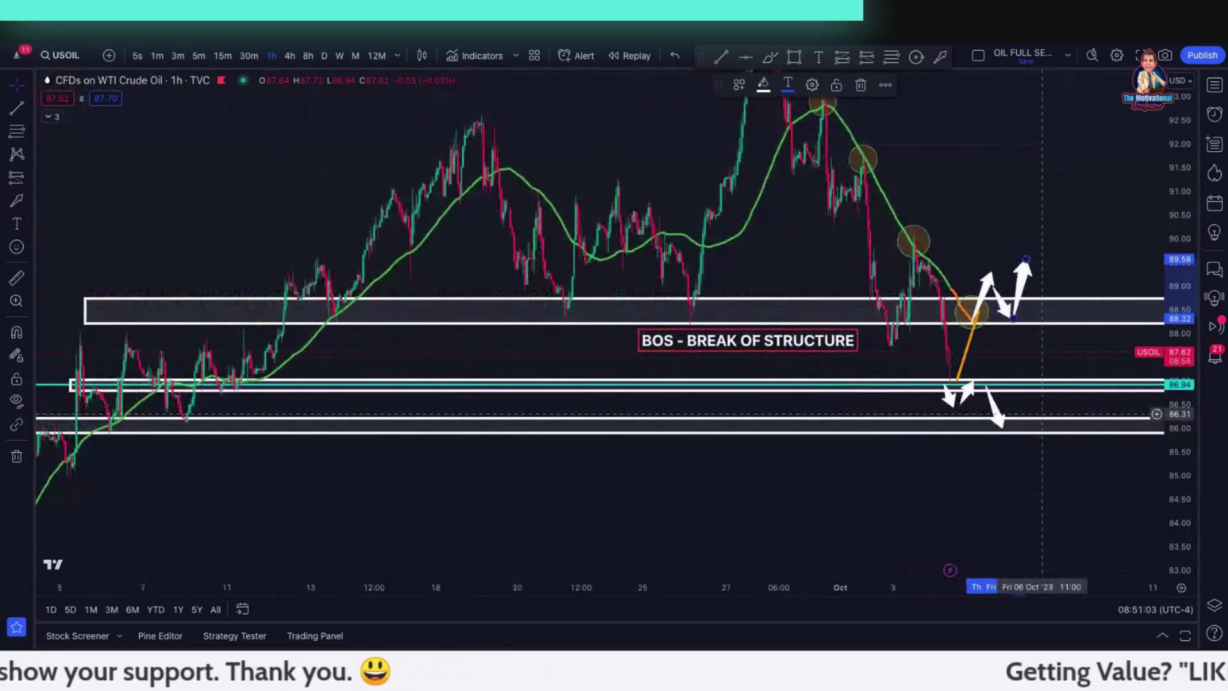
pyautogui.scroll(4, 1041, 415)
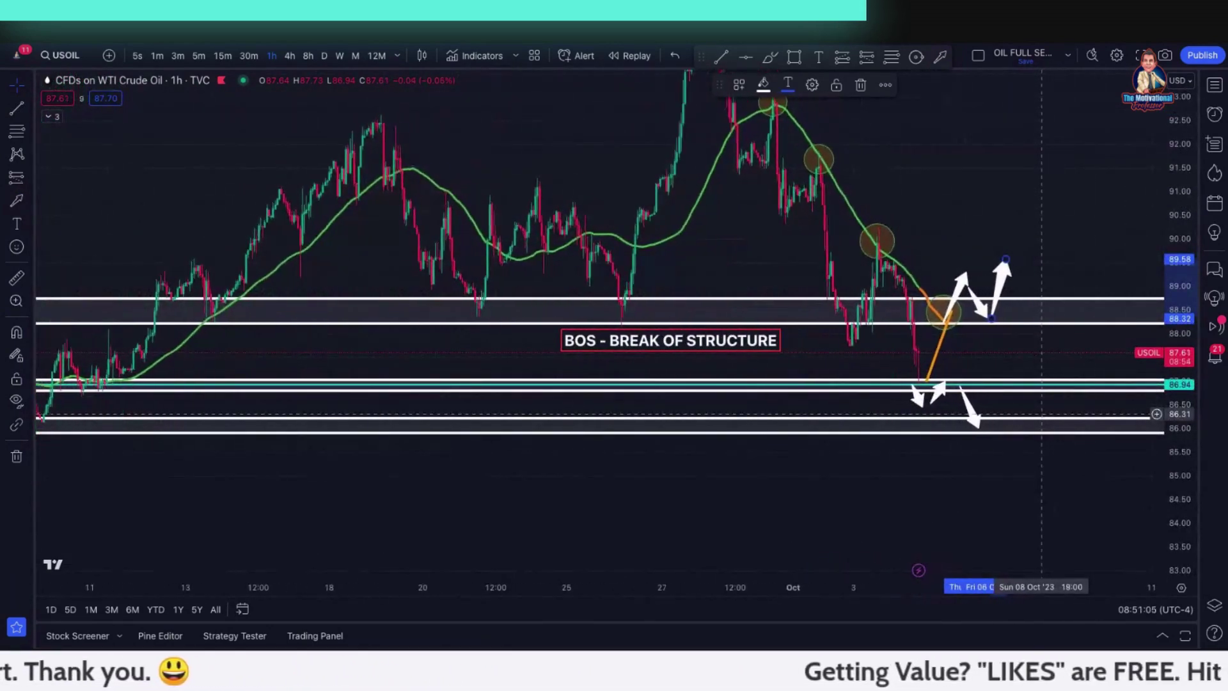
pyautogui.scroll(4, 1041, 415)
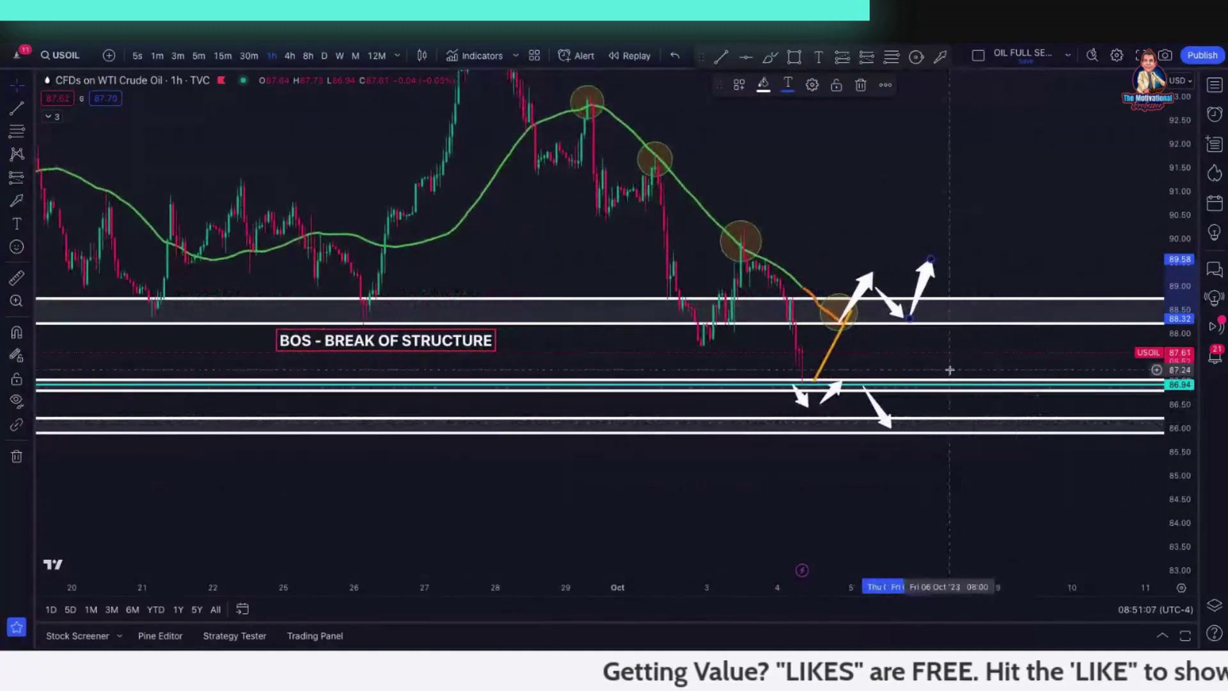